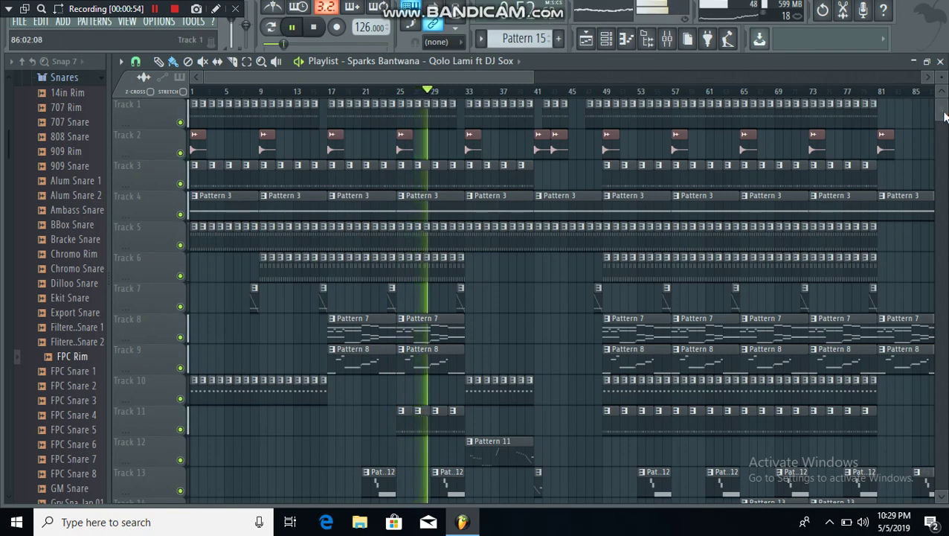
# Step: Fill Track 16 of the playlist with back-to-back Pattern 15 clips from bar 49 up to the existing clips at bar 81
pyautogui.moveTo(944, 118); pyautogui.dragTo(945, 138)
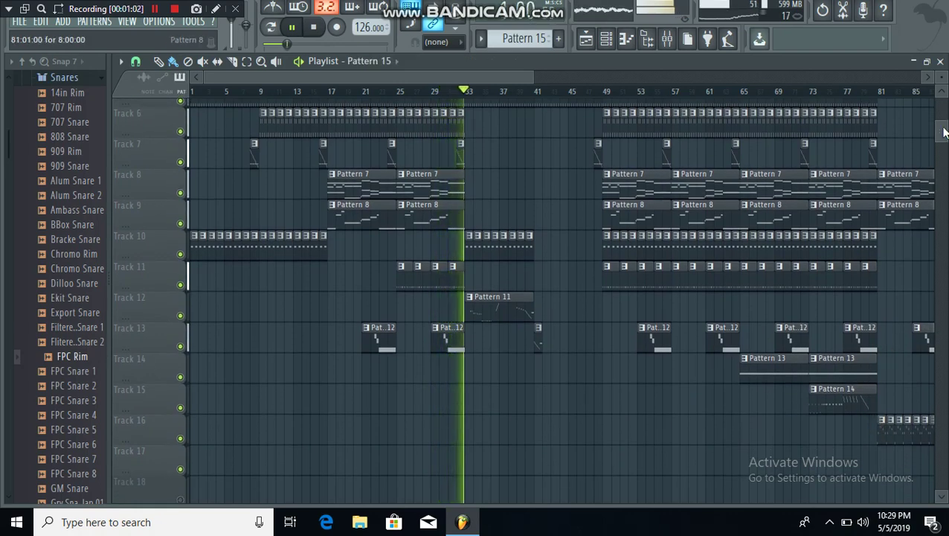
pyautogui.moveTo(944, 131)
pyautogui.mouseDown()
pyautogui.moveTo(944, 104)
pyautogui.moveTo(946, 126)
pyautogui.mouseUp()
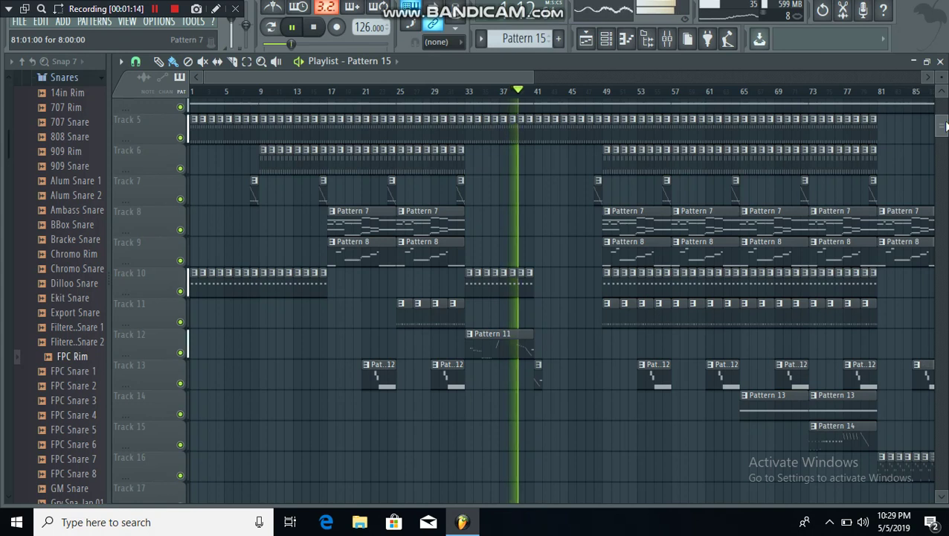
pyautogui.click(606, 460)
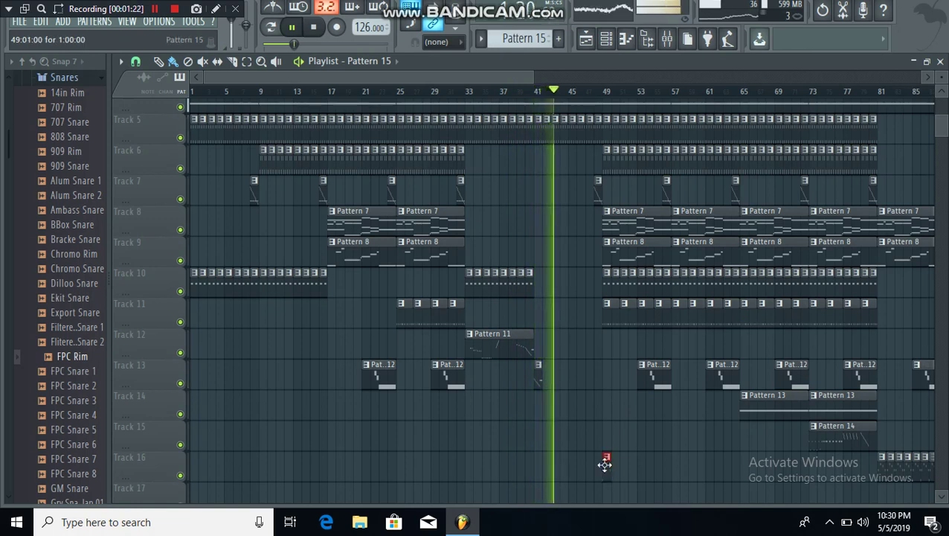
pyautogui.click(615, 459)
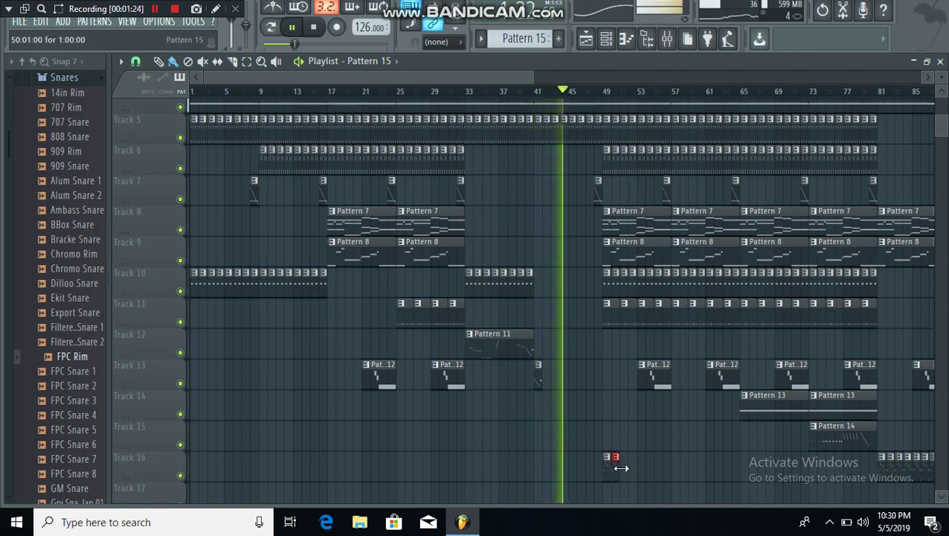
pyautogui.click(624, 460)
pyautogui.moveTo(628, 470)
pyautogui.mouseDown()
pyautogui.moveTo(722, 456)
pyautogui.moveTo(874, 461)
pyautogui.mouseUp()
pyautogui.moveTo(846, 494); pyautogui.dragTo(846, 494)
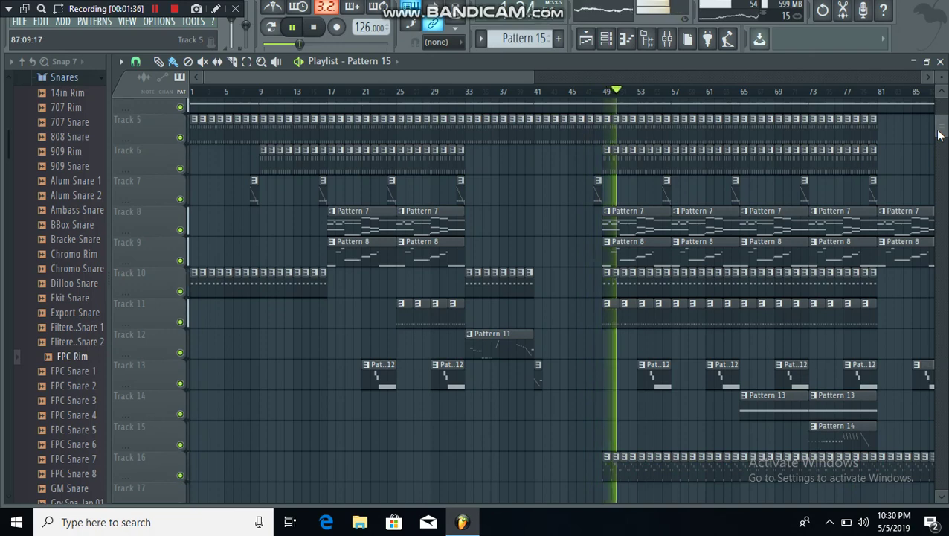
# Step: Examine the rest of the song arrangement across Tracks 1 to 16, through its end after bar 113, during playback
pyautogui.moveTo(938, 134); pyautogui.dragTo(939, 115)
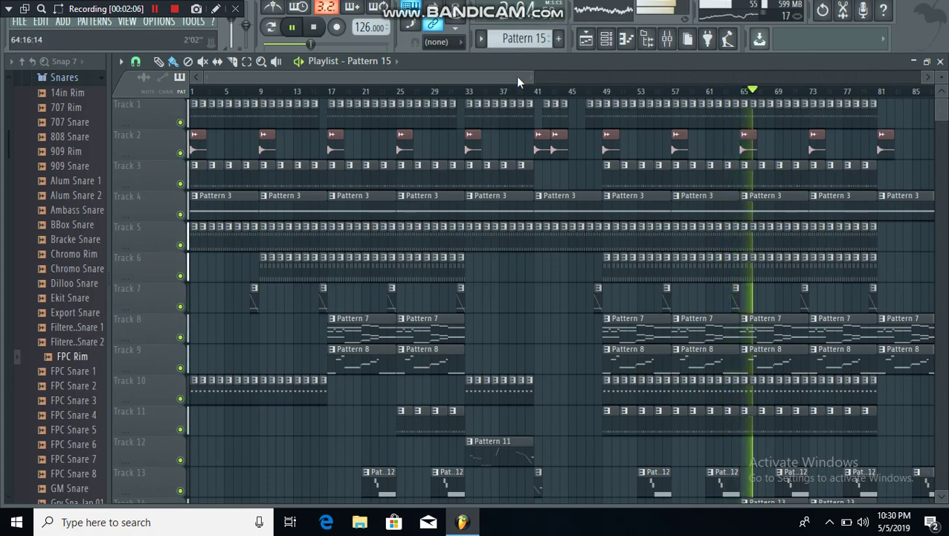
pyautogui.moveTo(516, 76); pyautogui.dragTo(648, 68)
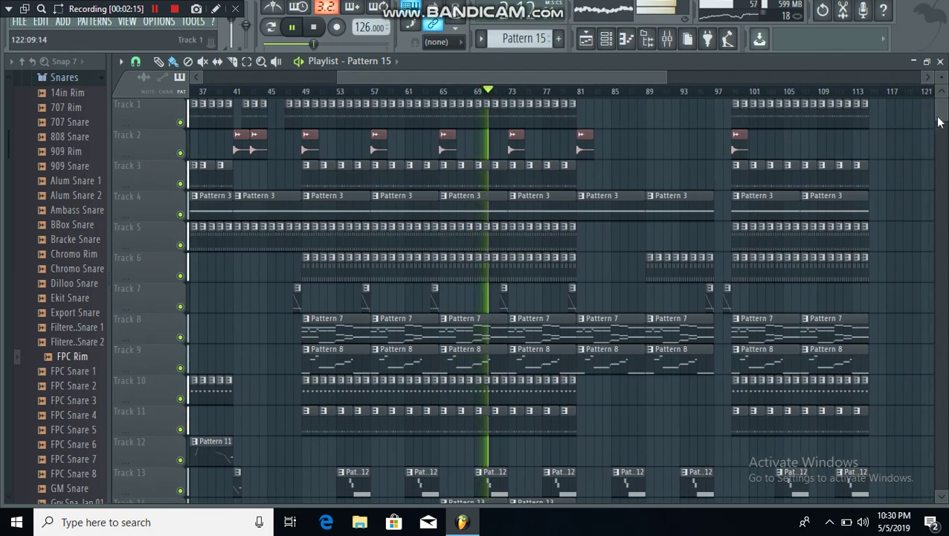
pyautogui.moveTo(939, 121); pyautogui.dragTo(942, 137)
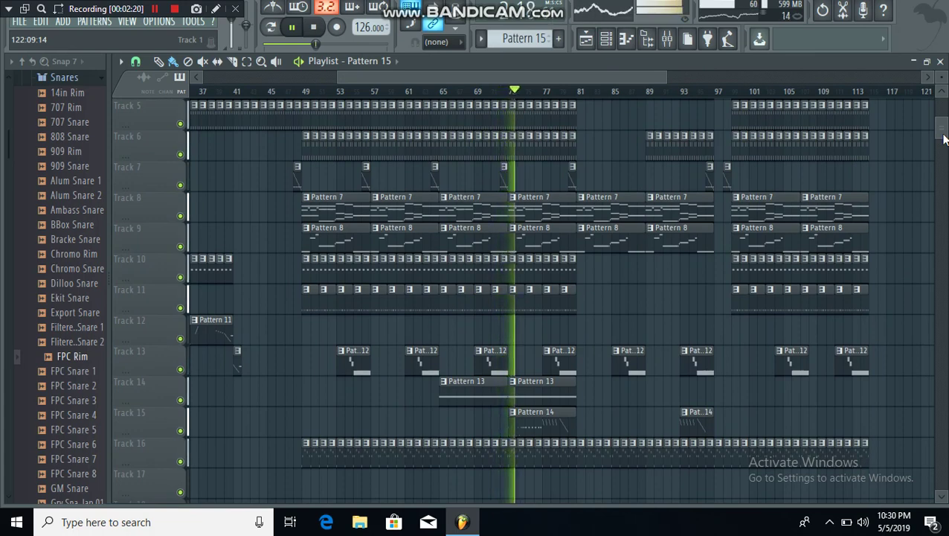
pyautogui.moveTo(943, 139); pyautogui.dragTo(943, 136)
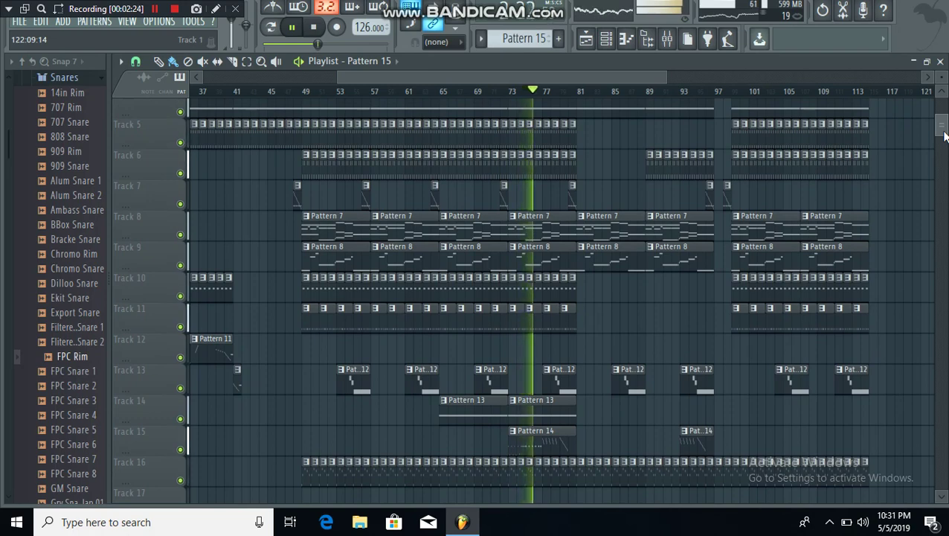
pyautogui.moveTo(943, 135); pyautogui.dragTo(943, 134)
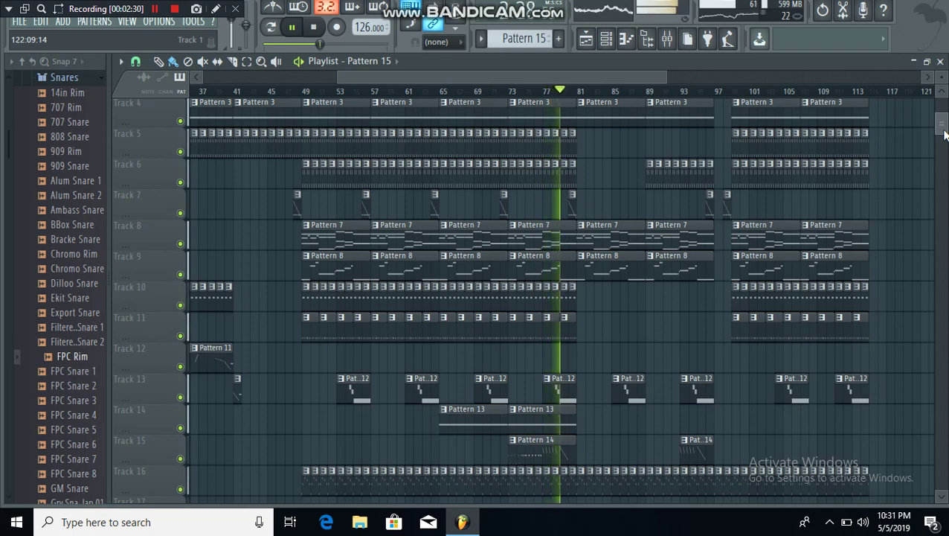
pyautogui.moveTo(943, 134); pyautogui.dragTo(943, 103)
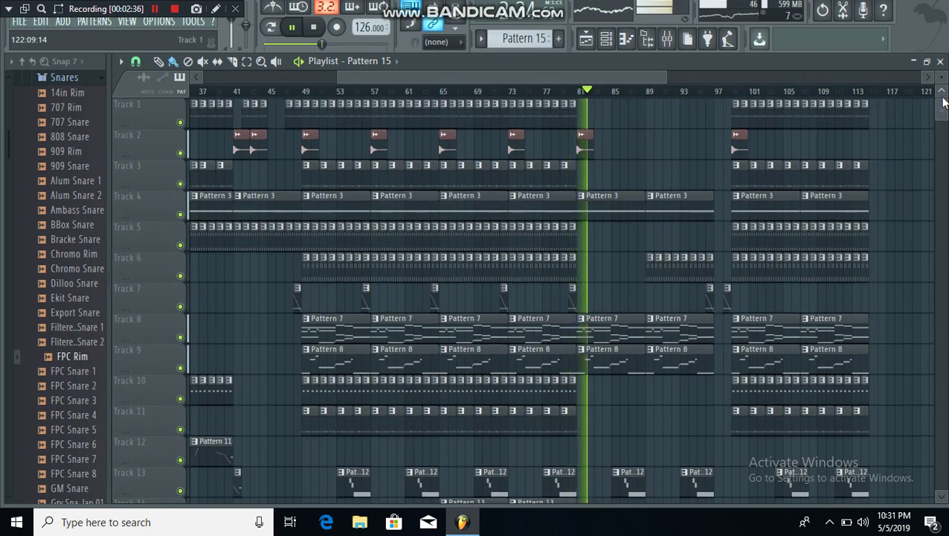
pyautogui.moveTo(943, 110); pyautogui.dragTo(946, 120)
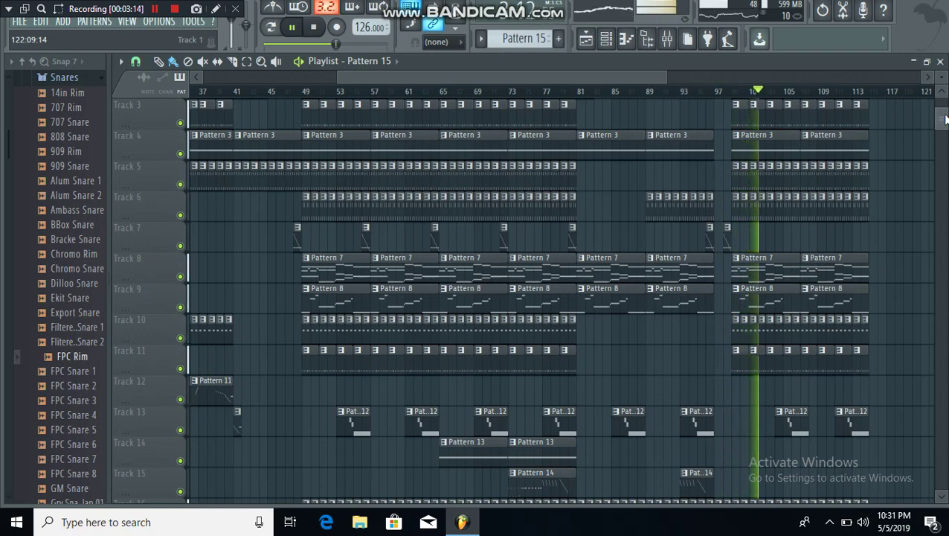
pyautogui.moveTo(944, 119); pyautogui.dragTo(945, 106)
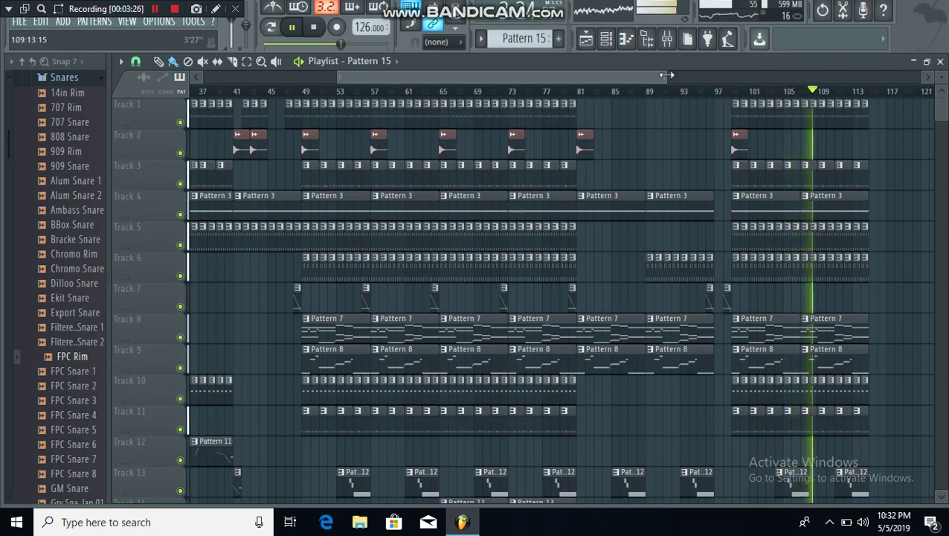
pyautogui.moveTo(664, 74); pyautogui.dragTo(676, 90)
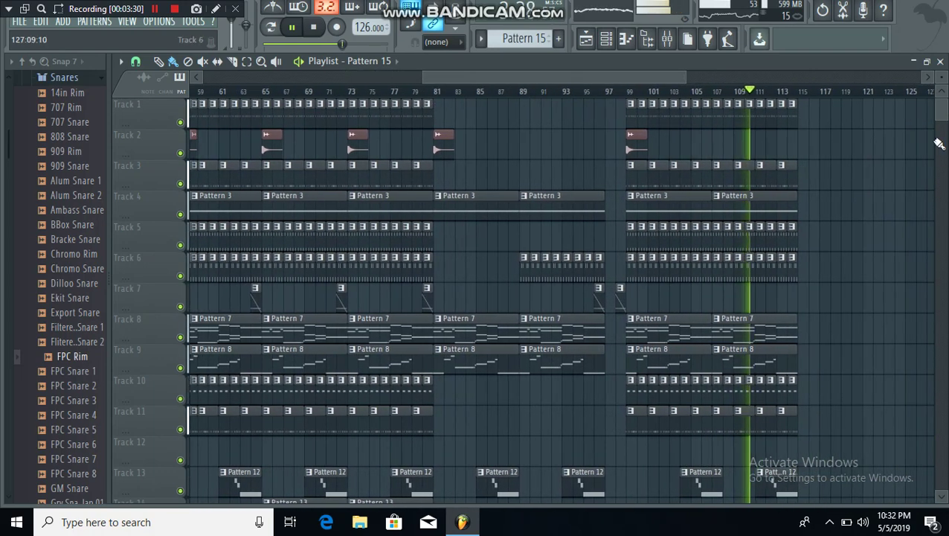
pyautogui.scroll(-4, 776, 399)
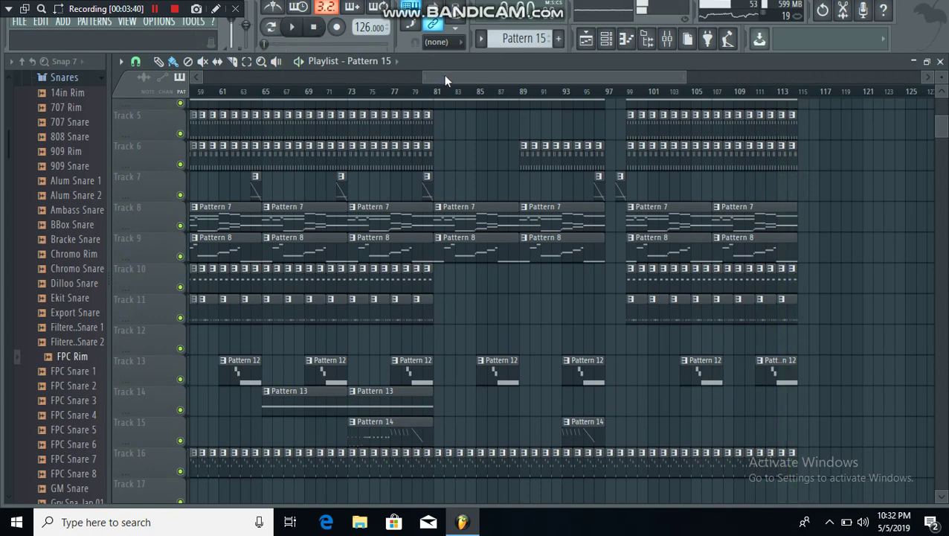
# Step: Return to the start of the playlist, open a Pattern 1 clip from Track 1 and show its (Cyda) kick steps in the channel rack
pyautogui.moveTo(446, 79); pyautogui.dragTo(178, 81)
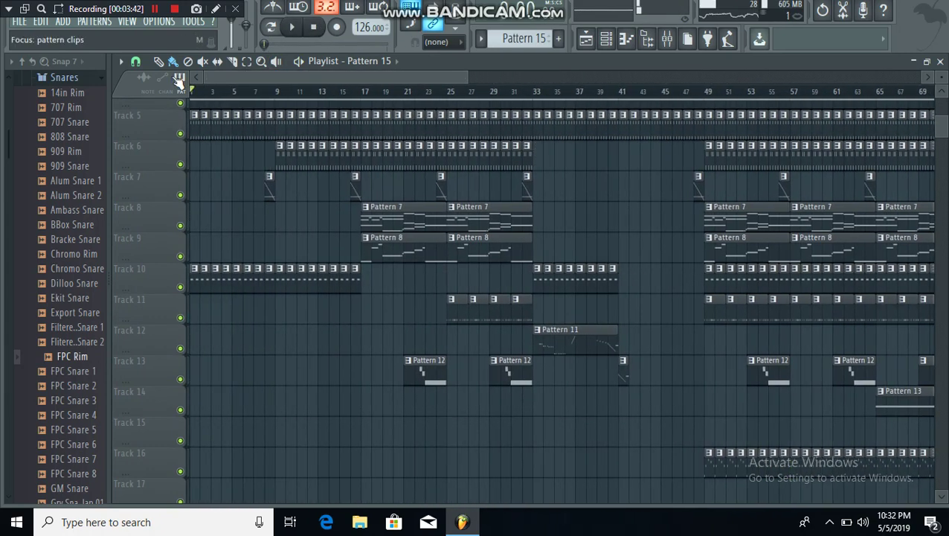
pyautogui.scroll(4, 938, 140)
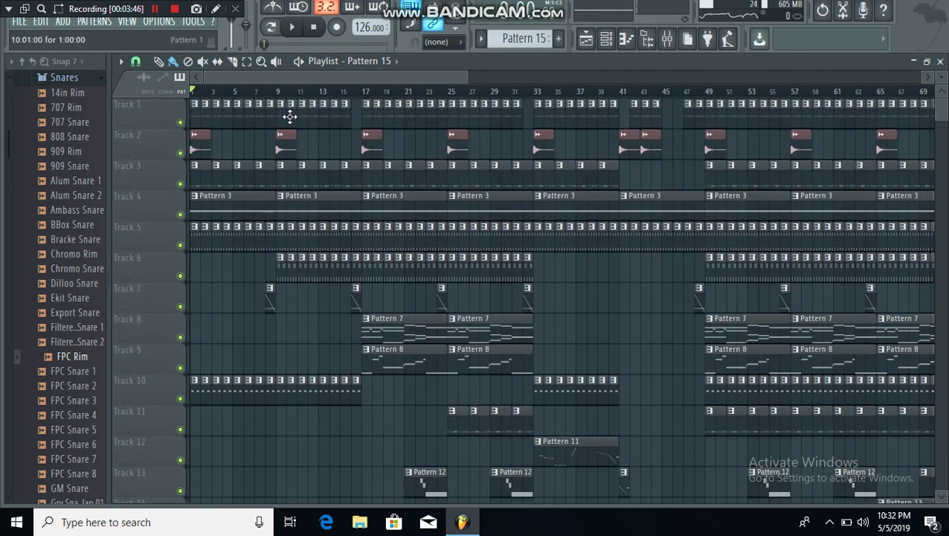
pyautogui.doubleClick(290, 117)
pyautogui.click(606, 42)
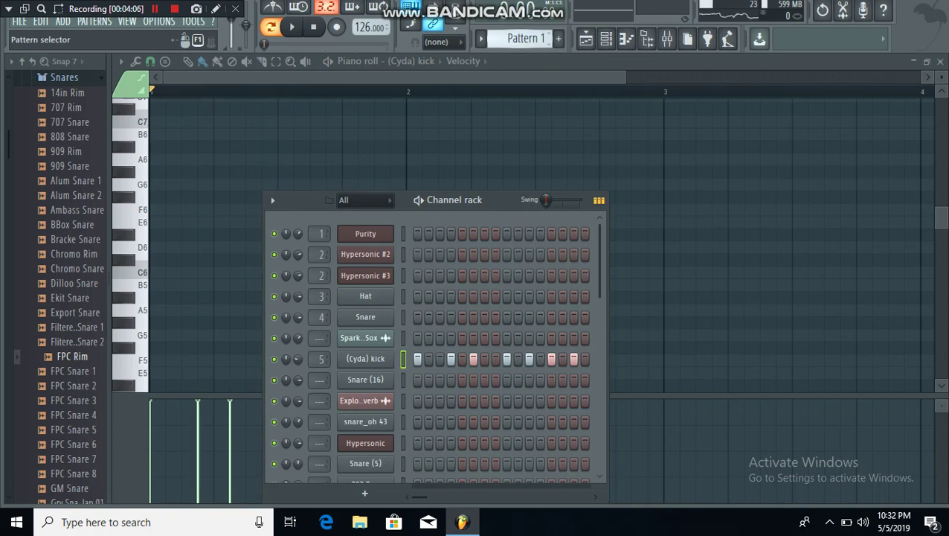
# Step: Switch to Pattern 2, show the snare_oh 43 notes in the piano roll and play the pattern
pyautogui.scroll(-1, 526, 38)
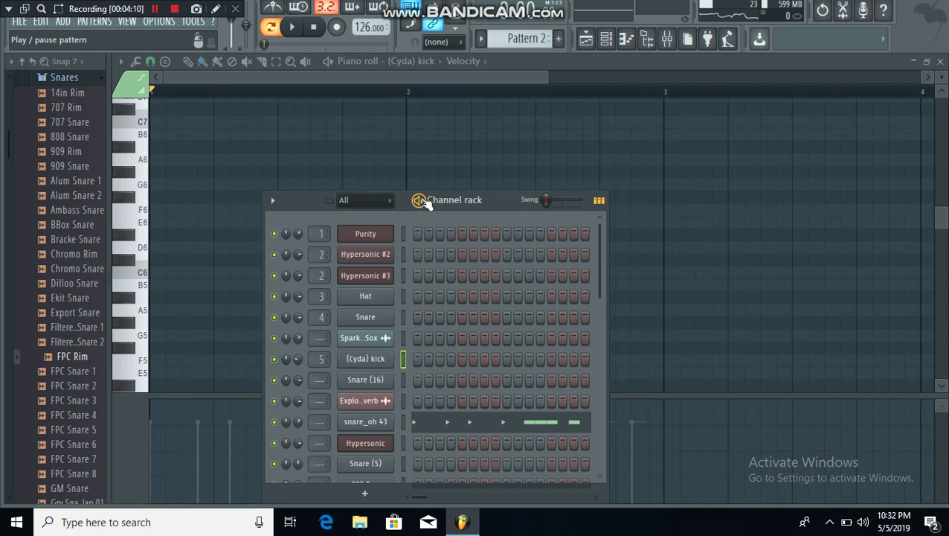
pyautogui.click(465, 423)
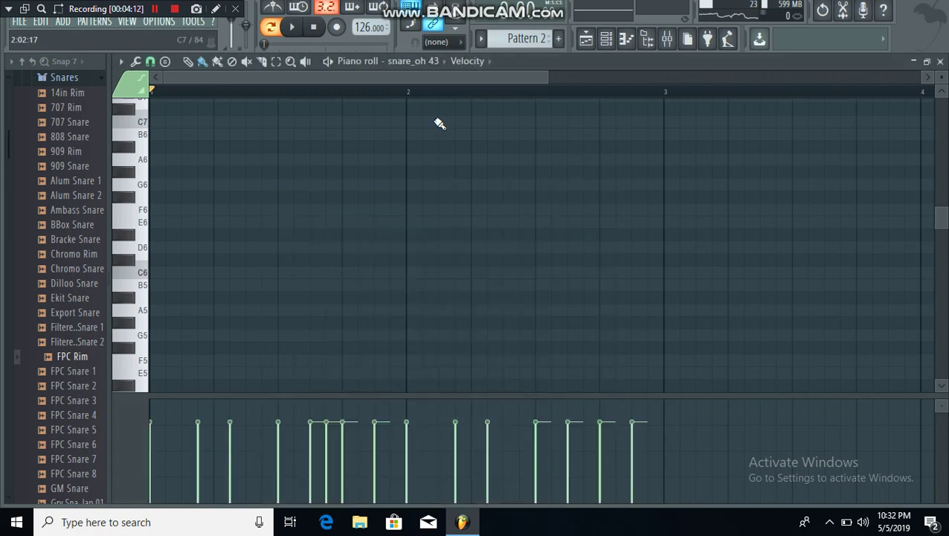
pyautogui.moveTo(549, 74); pyautogui.dragTo(753, 74)
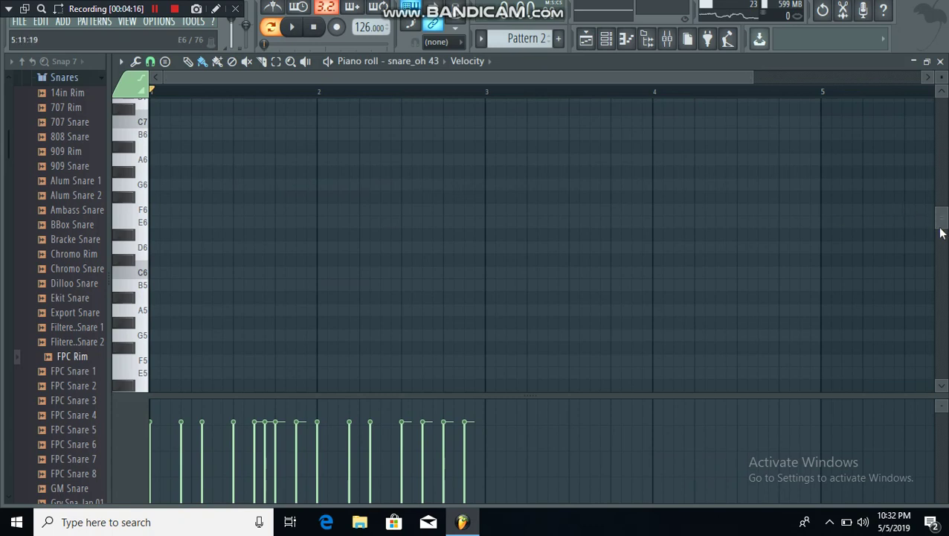
pyautogui.moveTo(941, 233); pyautogui.dragTo(942, 251)
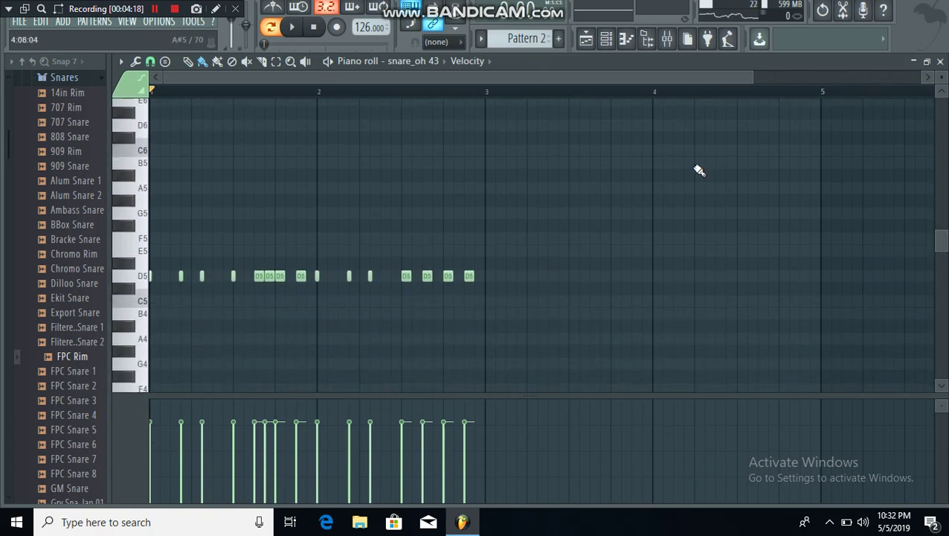
pyautogui.click(327, 62)
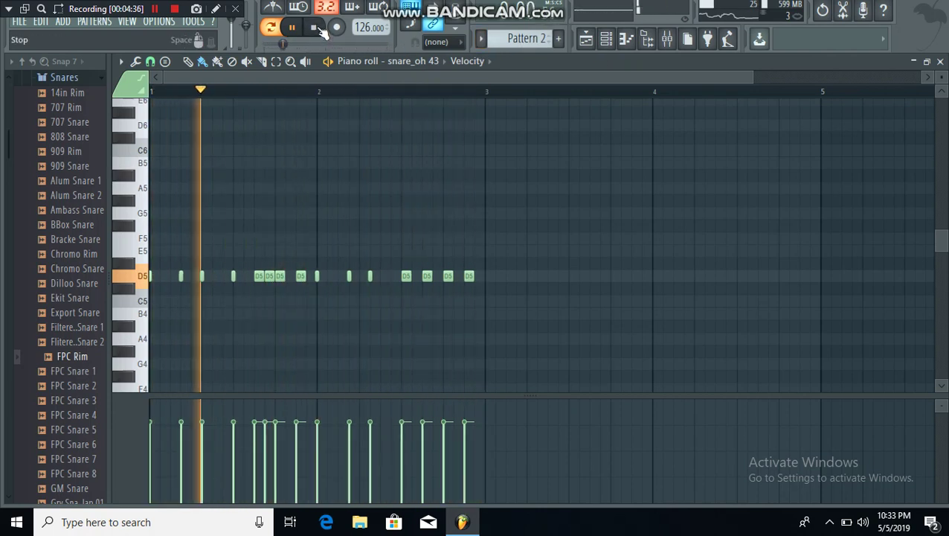
# Step: Switch to Pattern 3, show the full Hypersonic note in the piano roll, then play the pattern and stop it
pyautogui.click(617, 45)
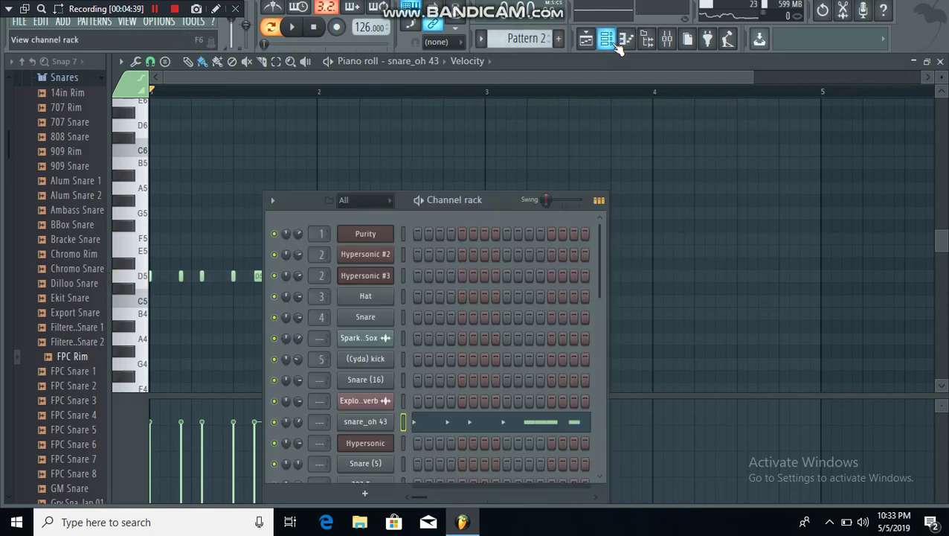
pyautogui.scroll(-1, 526, 38)
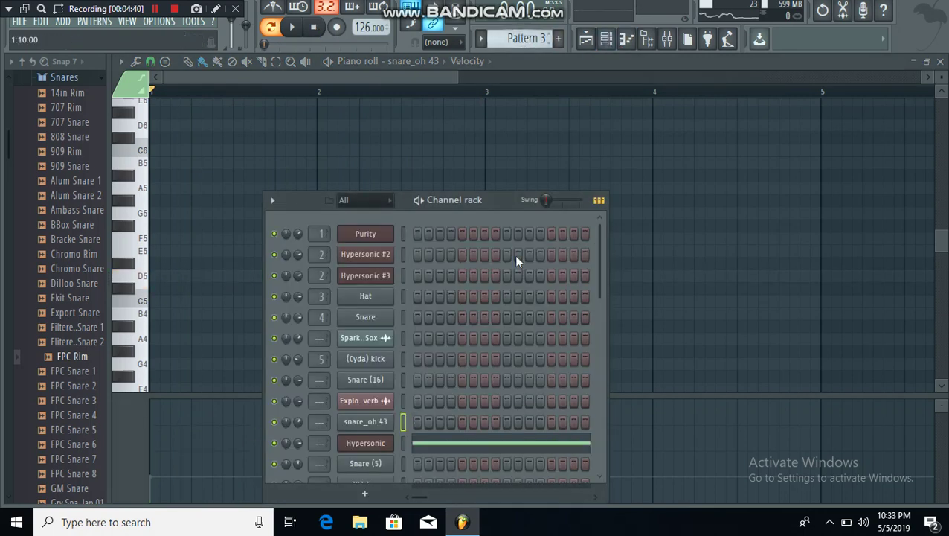
pyautogui.click(456, 446)
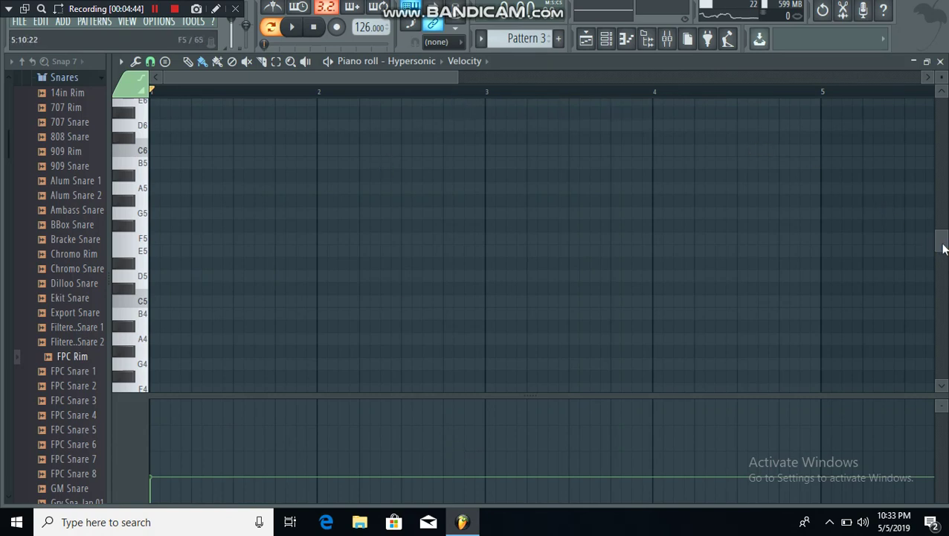
pyautogui.moveTo(945, 253); pyautogui.dragTo(943, 283)
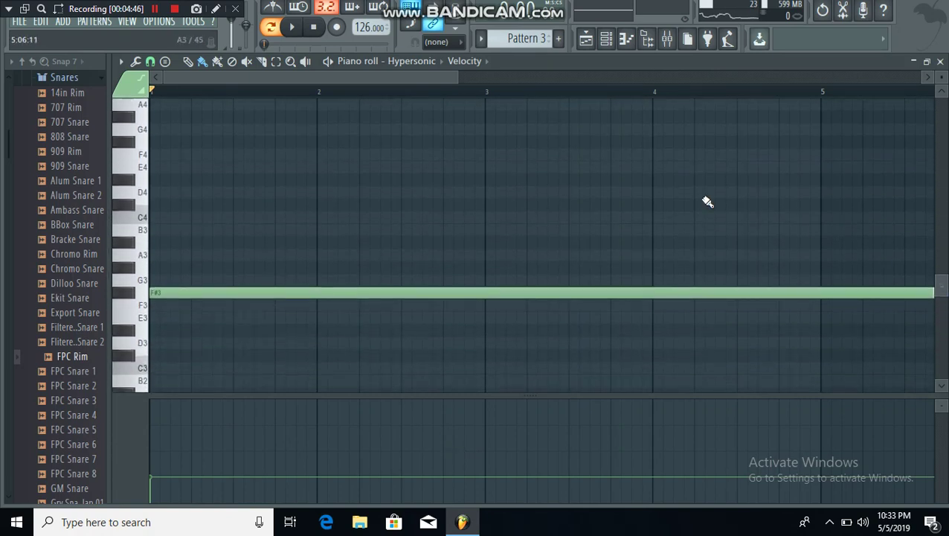
pyautogui.moveTo(454, 83)
pyautogui.mouseDown()
pyautogui.moveTo(507, 84)
pyautogui.moveTo(411, 90)
pyautogui.moveTo(455, 80)
pyautogui.mouseUp()
pyautogui.moveTo(526, 89); pyautogui.dragTo(750, 89)
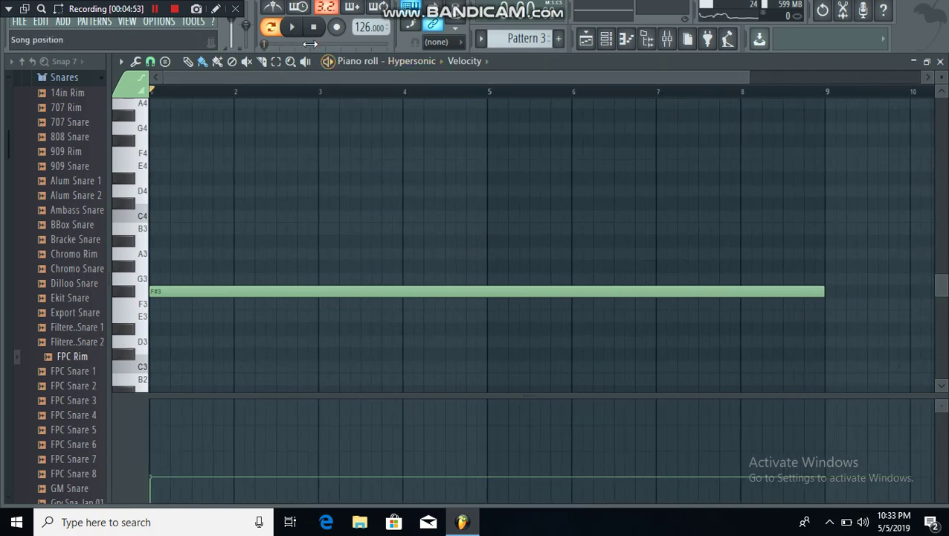
pyautogui.click(295, 30)
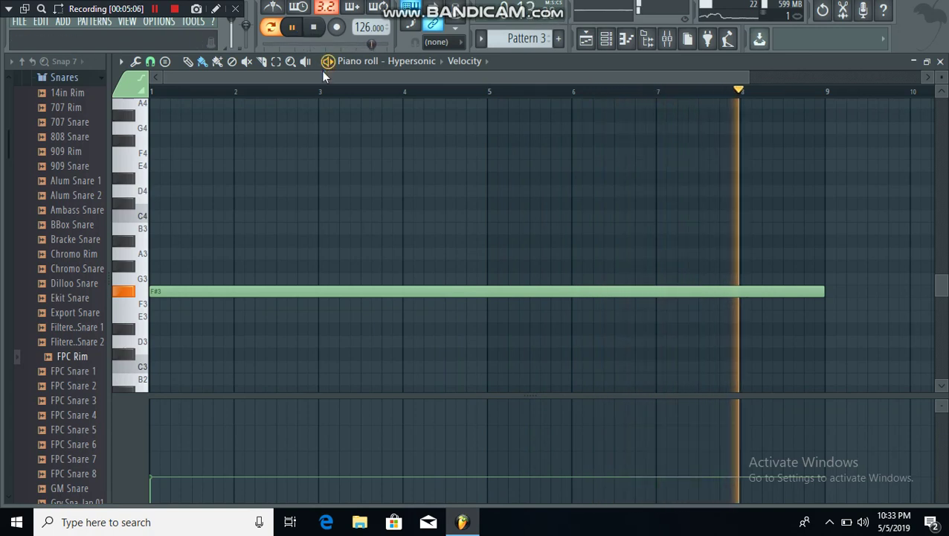
pyautogui.click(315, 28)
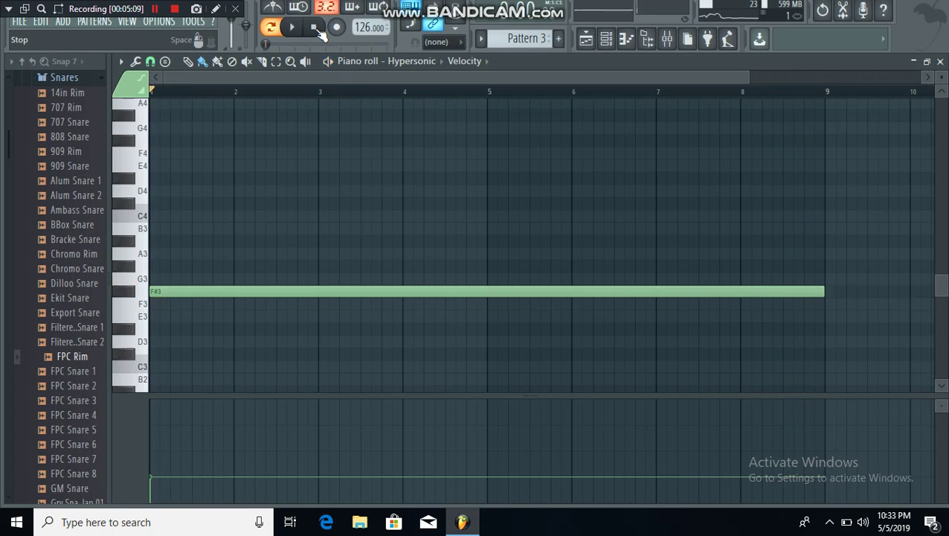
# Step: Switch to Pattern 4, show the Purity notes up close in the piano roll and play the pattern
pyautogui.click(607, 41)
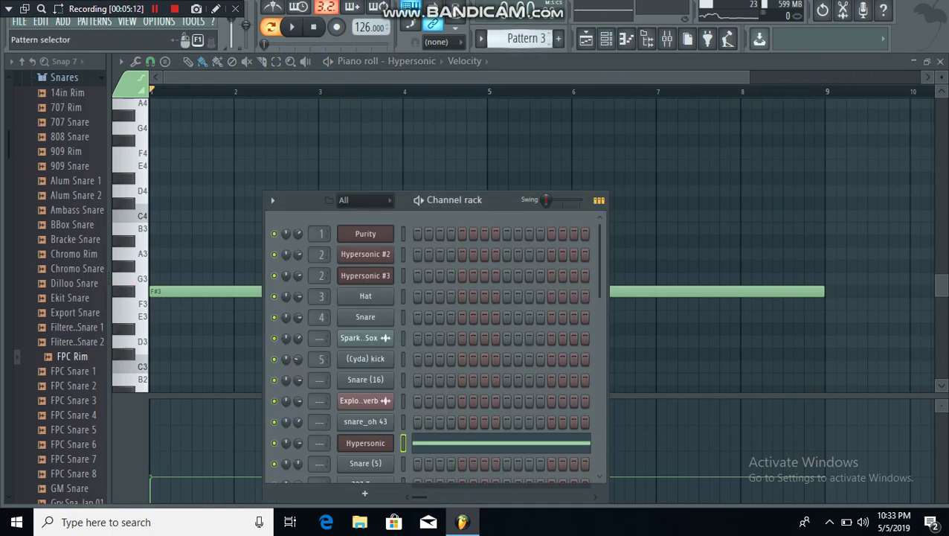
pyautogui.scroll(-1, 526, 38)
pyautogui.click(462, 238)
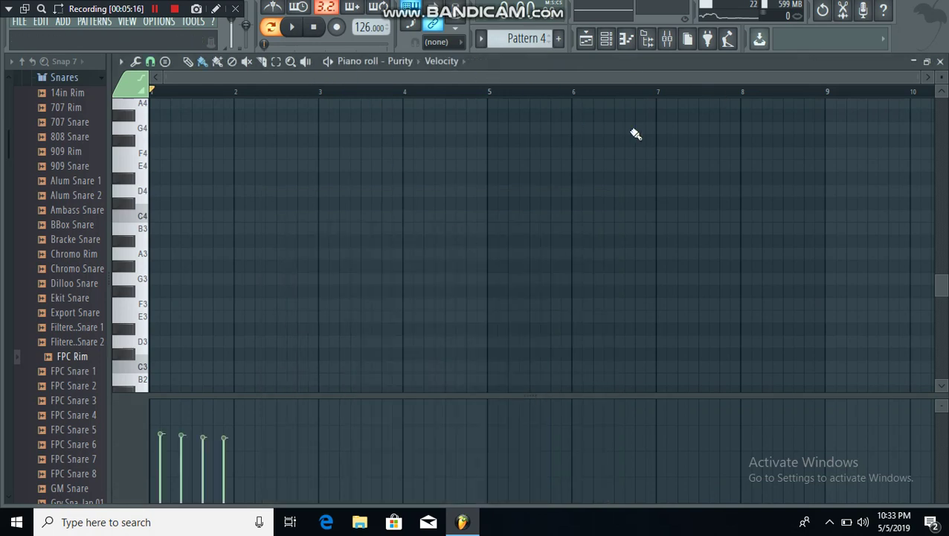
pyautogui.scroll(-3, 944, 295)
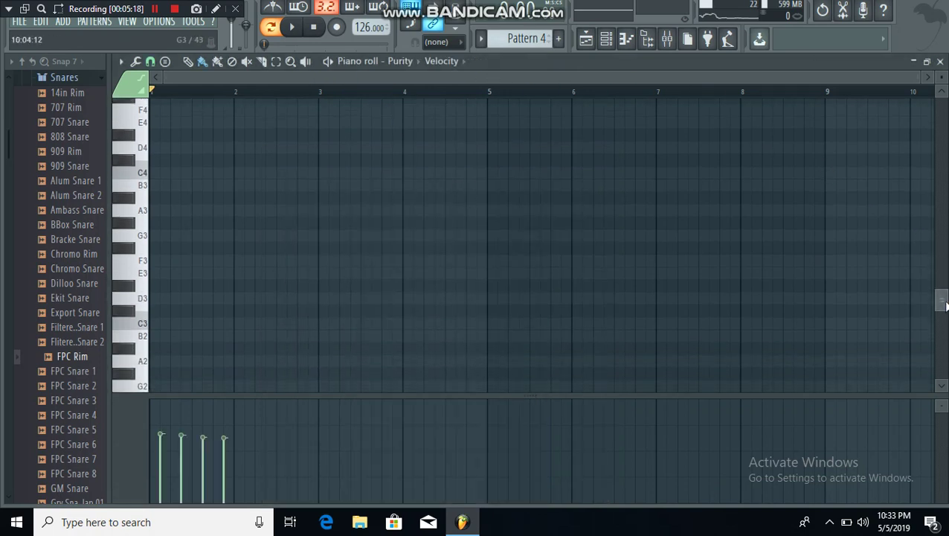
pyautogui.scroll(6, 942, 279)
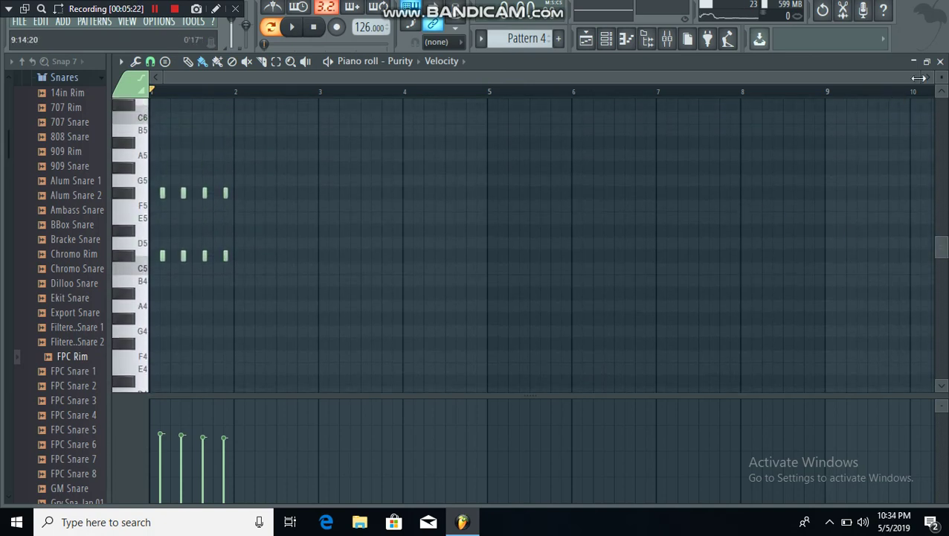
pyautogui.moveTo(920, 77); pyautogui.dragTo(783, 76)
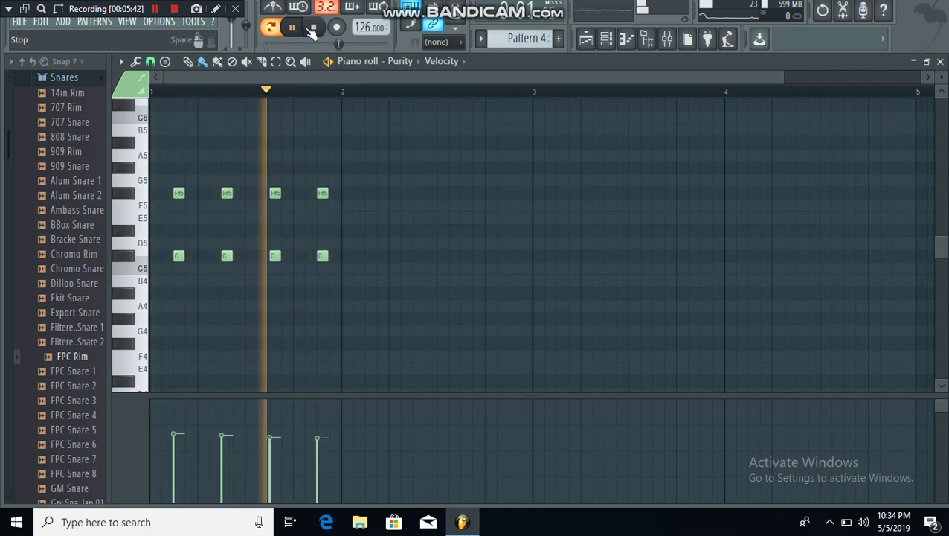
# Step: Switch to Pattern 5, show the Hypersonic #2 notes in the piano roll, then play the pattern and stop it
pyautogui.click(605, 40)
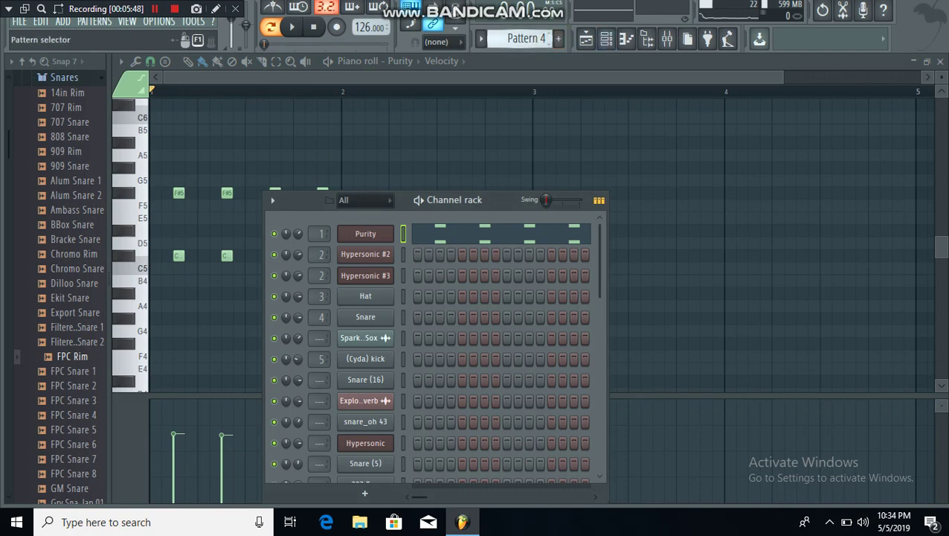
pyautogui.scroll(-1, 526, 38)
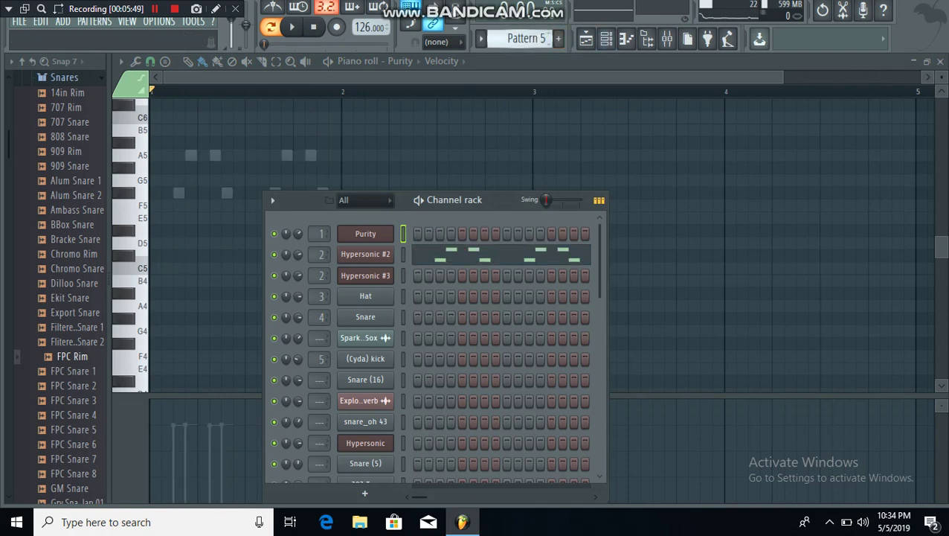
pyautogui.click(465, 254)
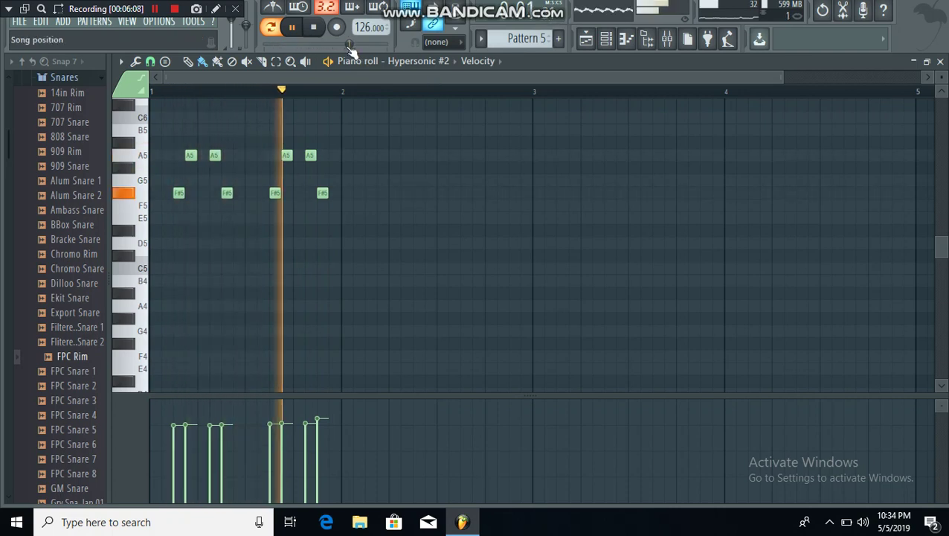
pyautogui.click(314, 28)
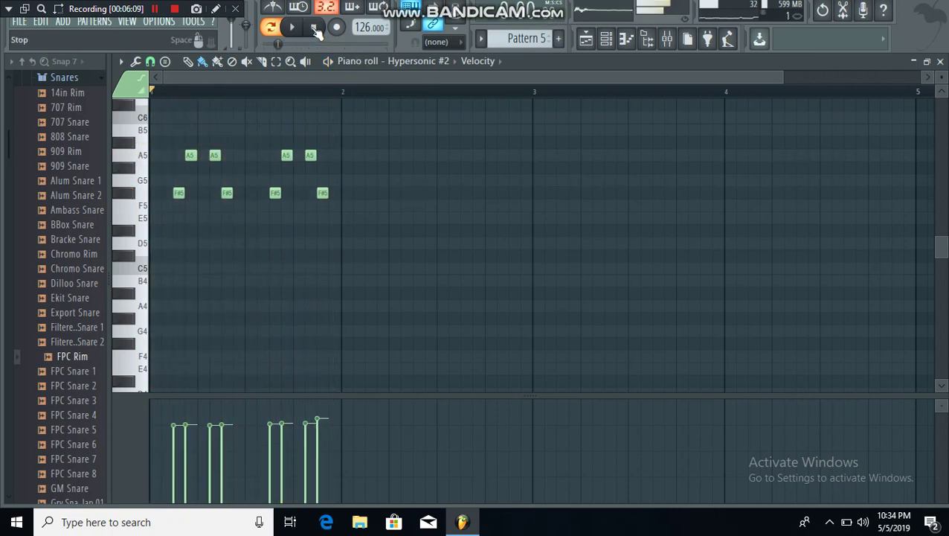
# Step: Switch to Pattern 6, play it and show the full descending run of 707 Tom notes in the piano roll
pyautogui.click(623, 42)
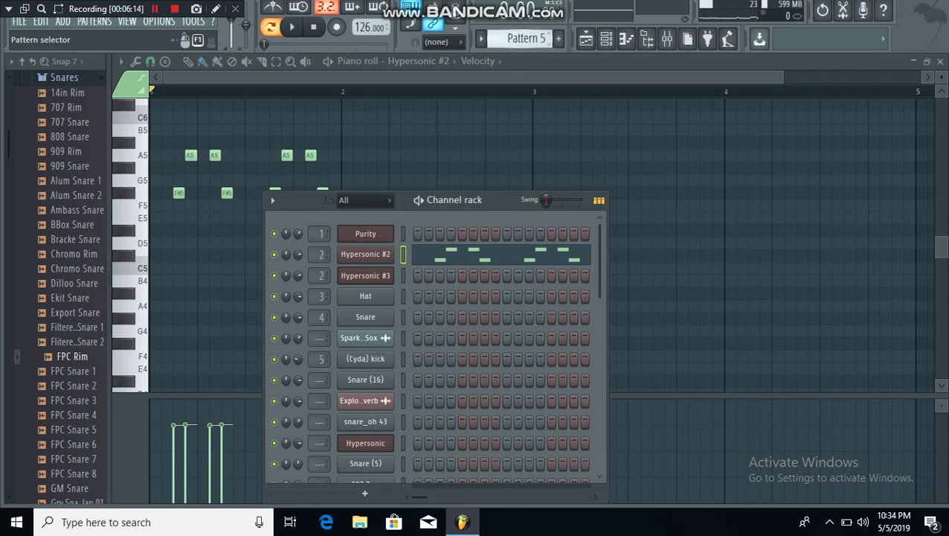
pyautogui.scroll(-1, 508, 39)
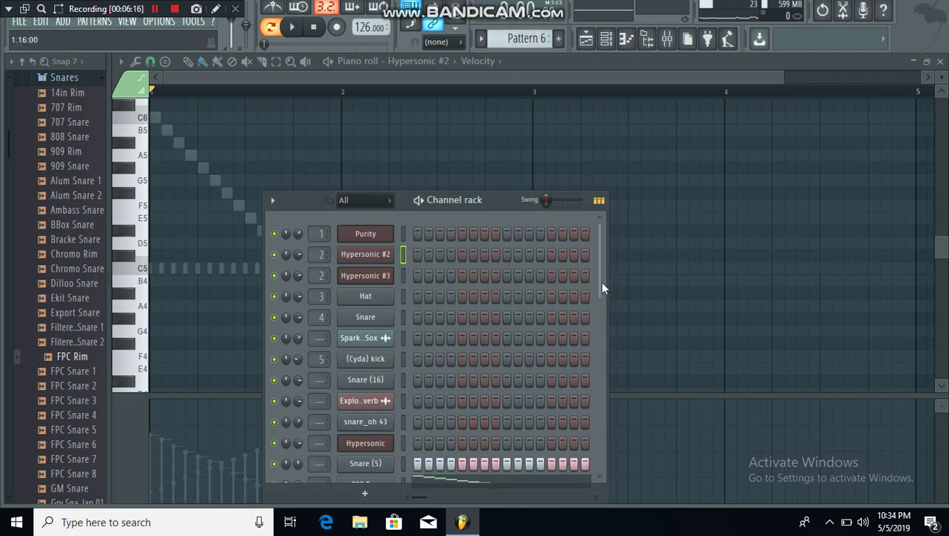
pyautogui.moveTo(603, 288); pyautogui.dragTo(602, 330)
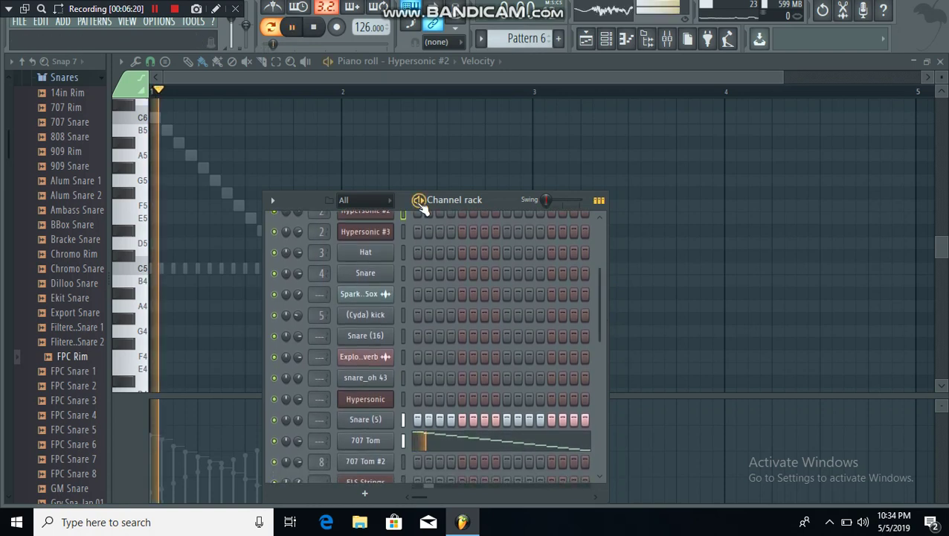
pyautogui.click(468, 449)
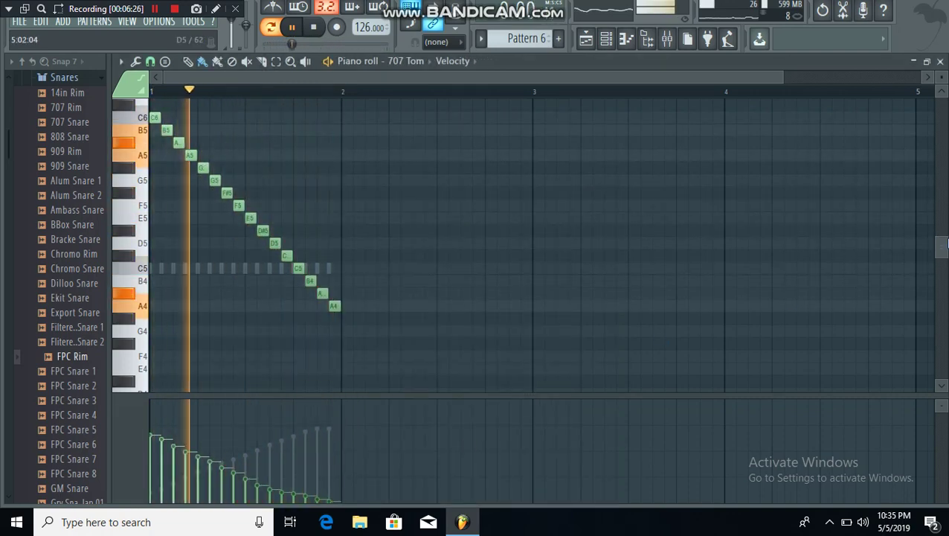
pyautogui.scroll(2, 521, 246)
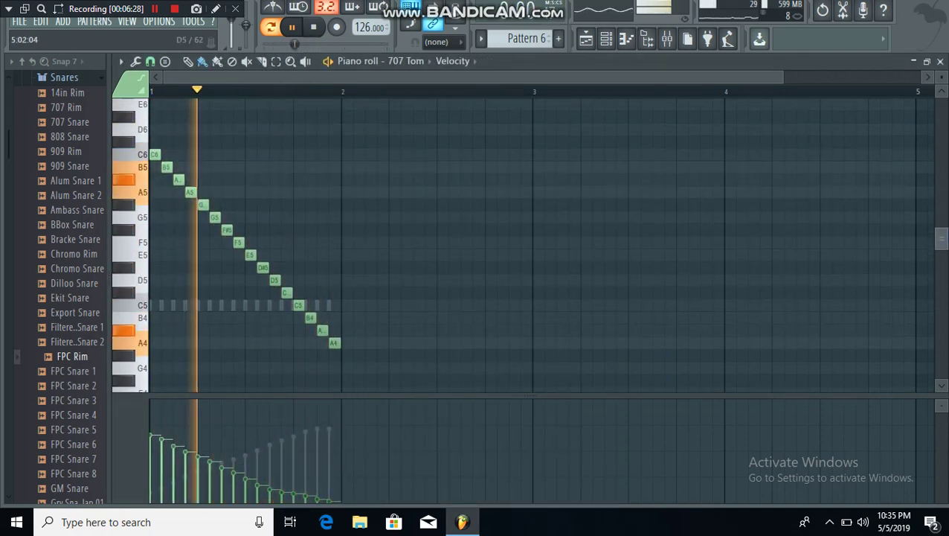
# Step: Show Pattern 6's Snare (5) notes and their velocities in the piano roll while the pattern plays
pyautogui.click(619, 43)
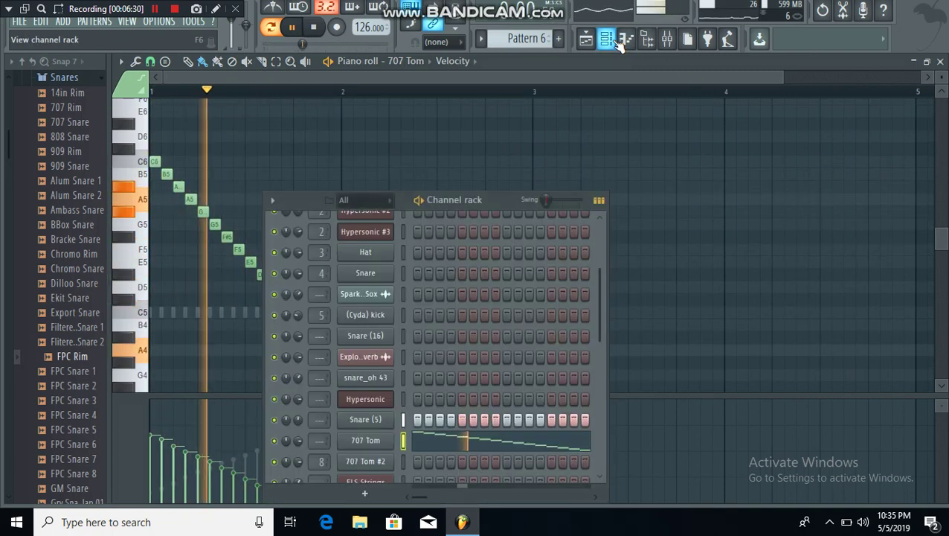
pyautogui.rightClick(377, 420)
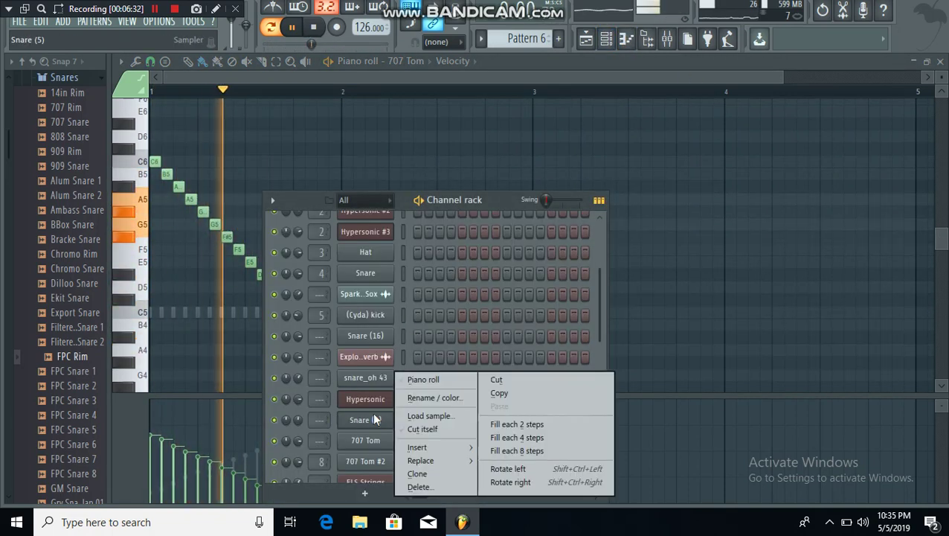
pyautogui.click(413, 380)
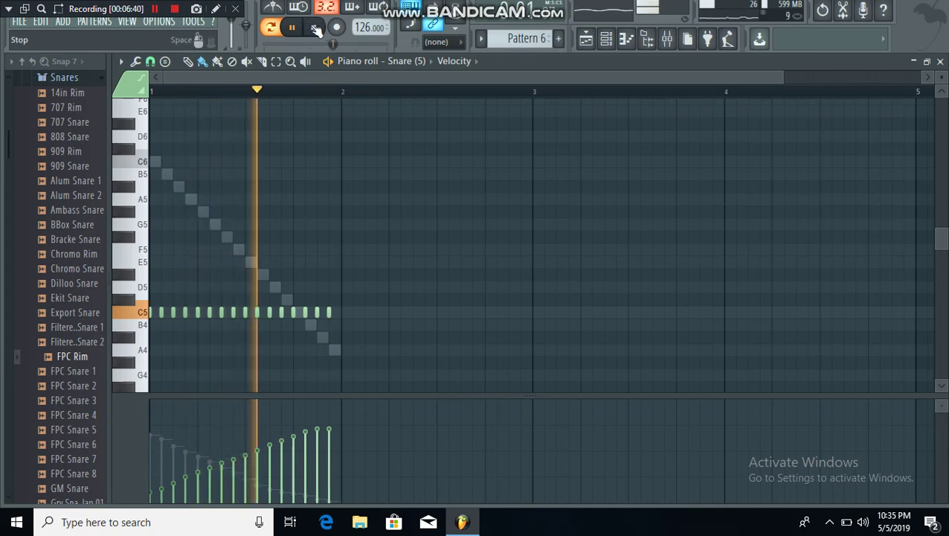
# Step: Switch to Pattern 7, show all the FLS Strings notes across bars 1 to 9 in the piano roll and play the pattern
pyautogui.click(607, 40)
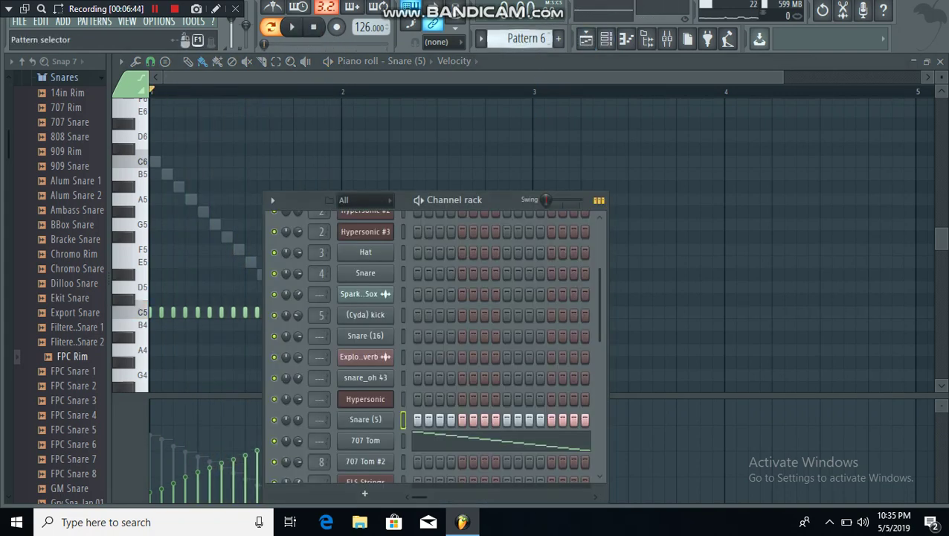
pyautogui.scroll(-1, 526, 38)
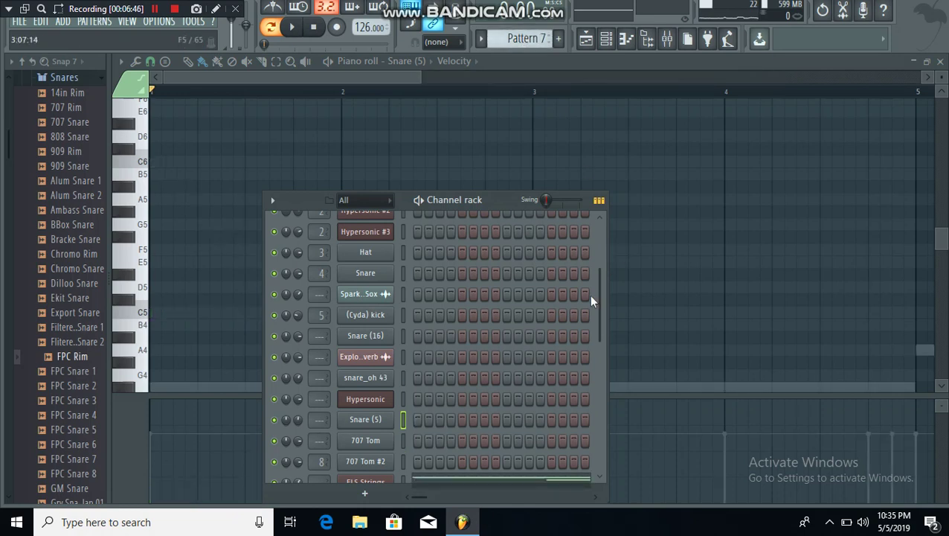
pyautogui.moveTo(598, 300); pyautogui.dragTo(609, 404)
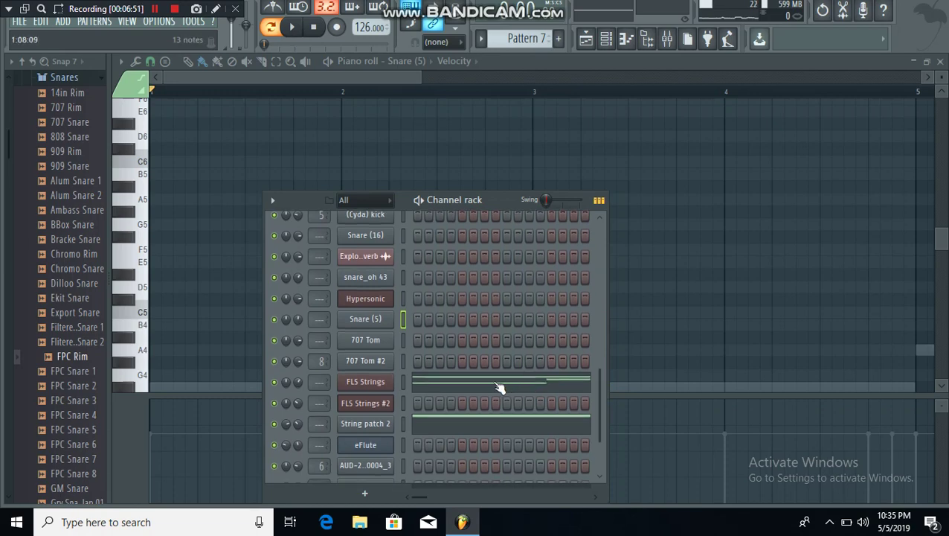
pyautogui.click(498, 384)
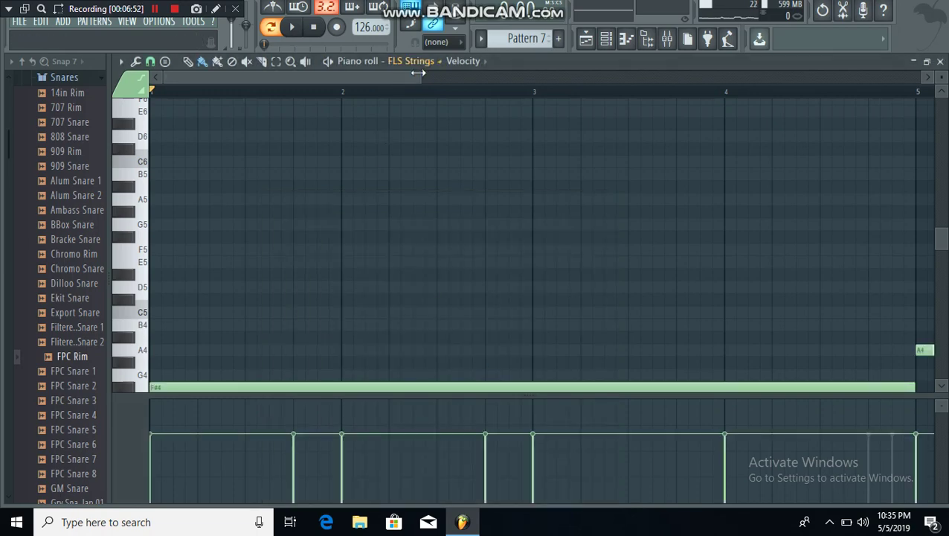
pyautogui.moveTo(418, 72); pyautogui.dragTo(942, 133)
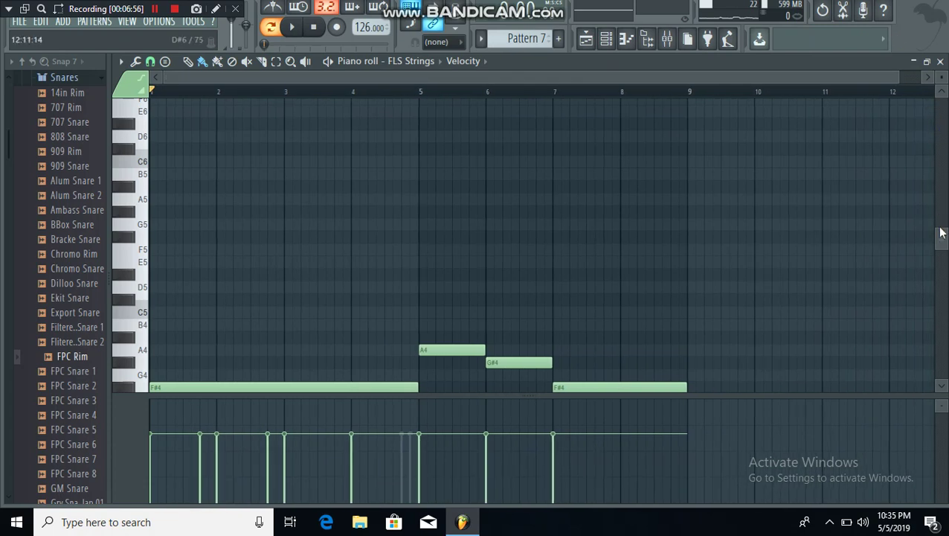
pyautogui.moveTo(941, 245); pyautogui.dragTo(944, 270)
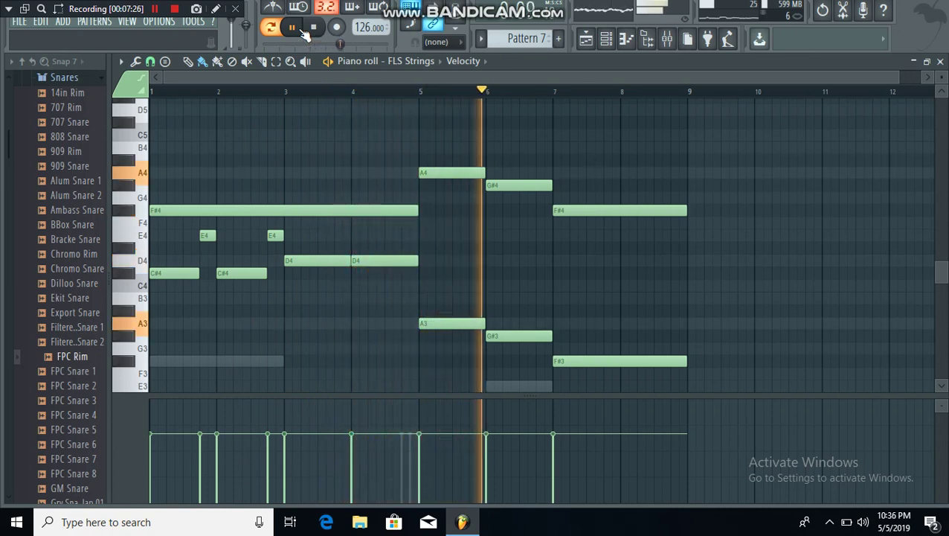
# Step: Show Pattern 7's String patch 2 notes in the piano roll during playback, then stop the pattern
pyautogui.click(605, 41)
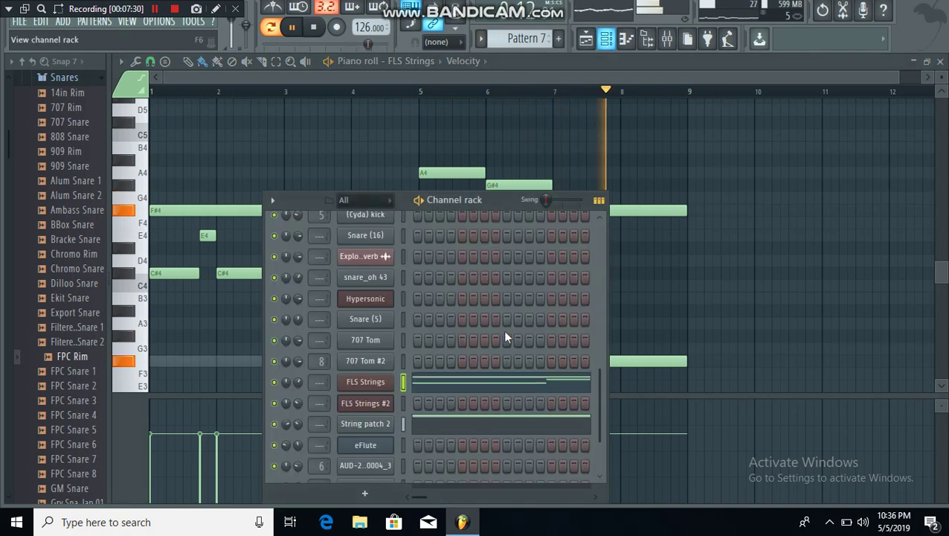
pyautogui.click(476, 424)
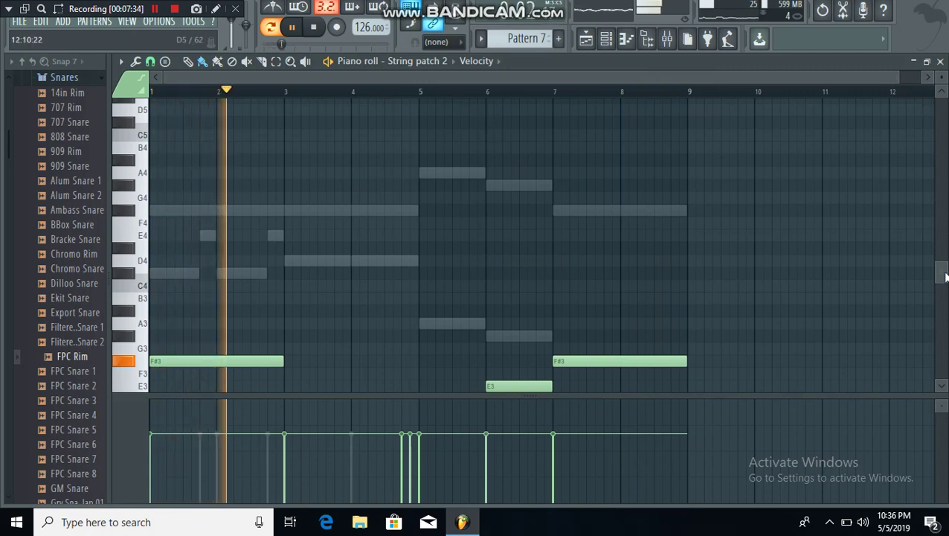
pyautogui.moveTo(945, 277); pyautogui.dragTo(943, 300)
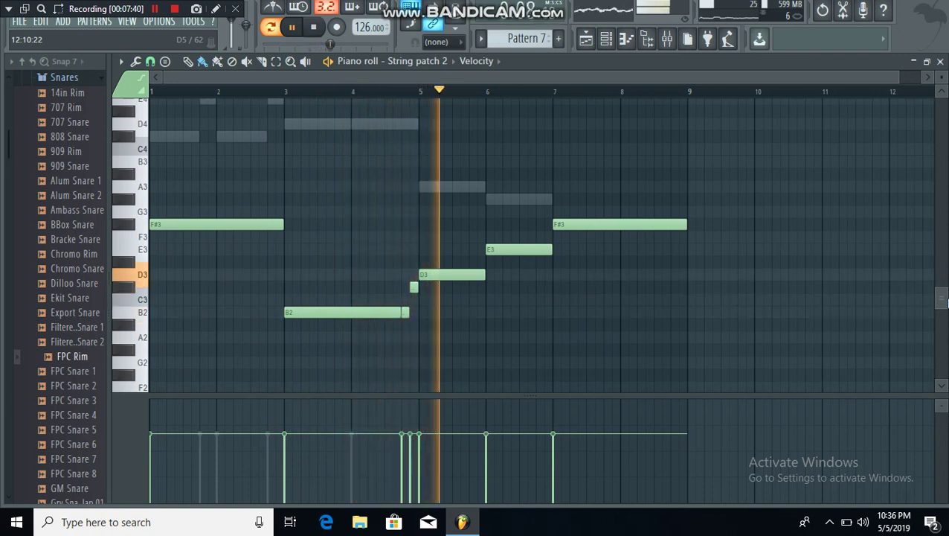
pyautogui.click(608, 41)
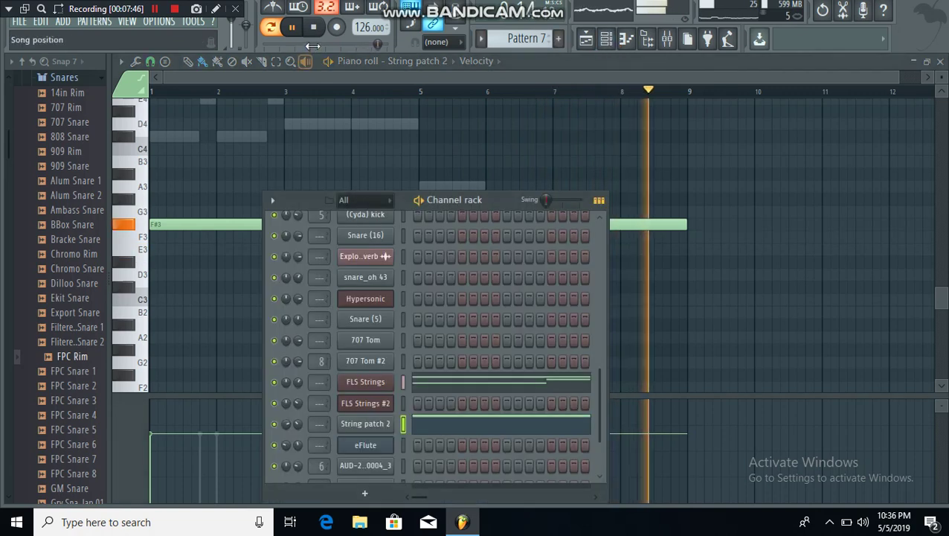
pyautogui.click(314, 28)
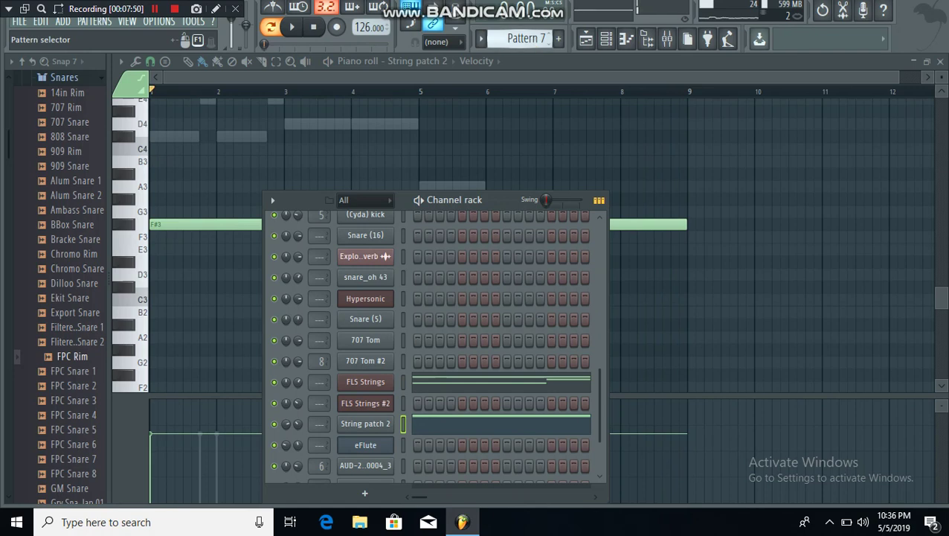
# Step: Switch to Pattern 8, show the full eFlute melody in the piano roll and play the pattern
pyautogui.scroll(-1, 525, 38)
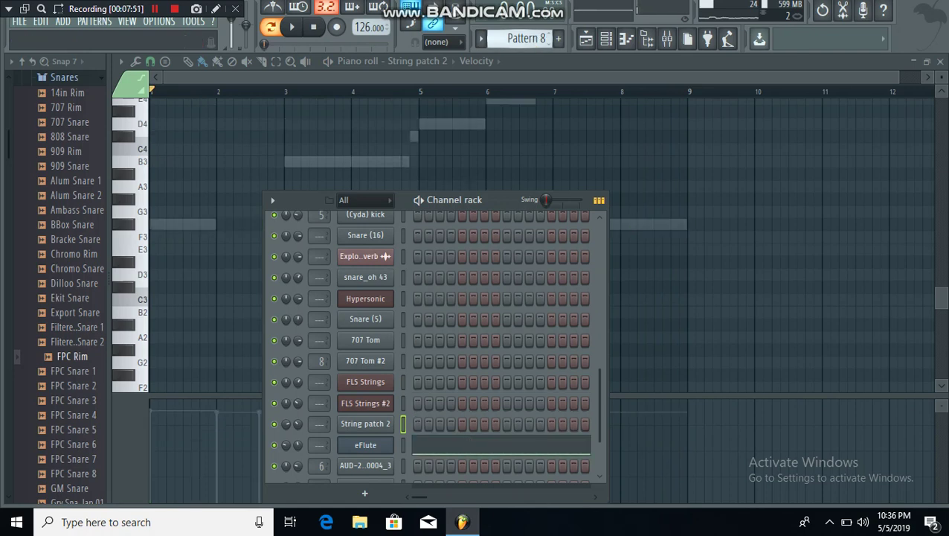
pyautogui.click(468, 453)
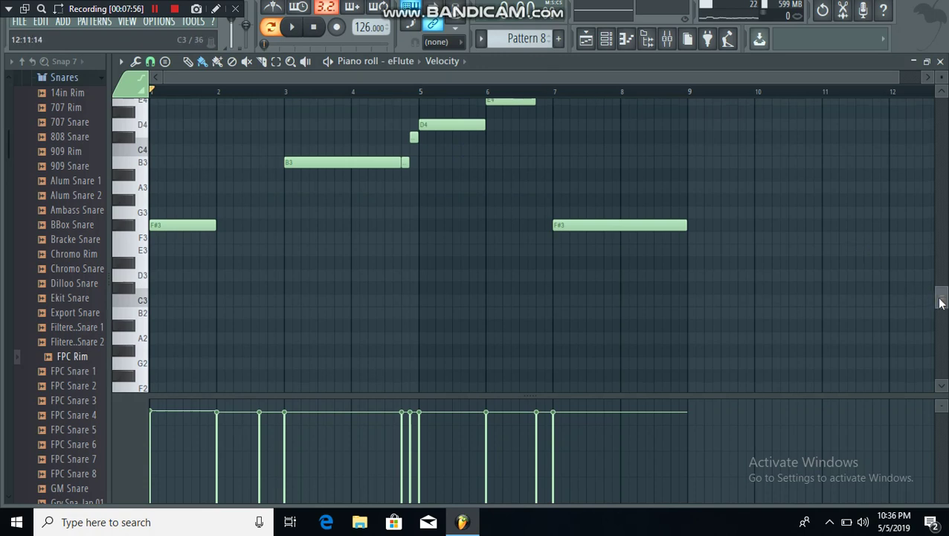
pyautogui.moveTo(939, 301); pyautogui.dragTo(939, 289)
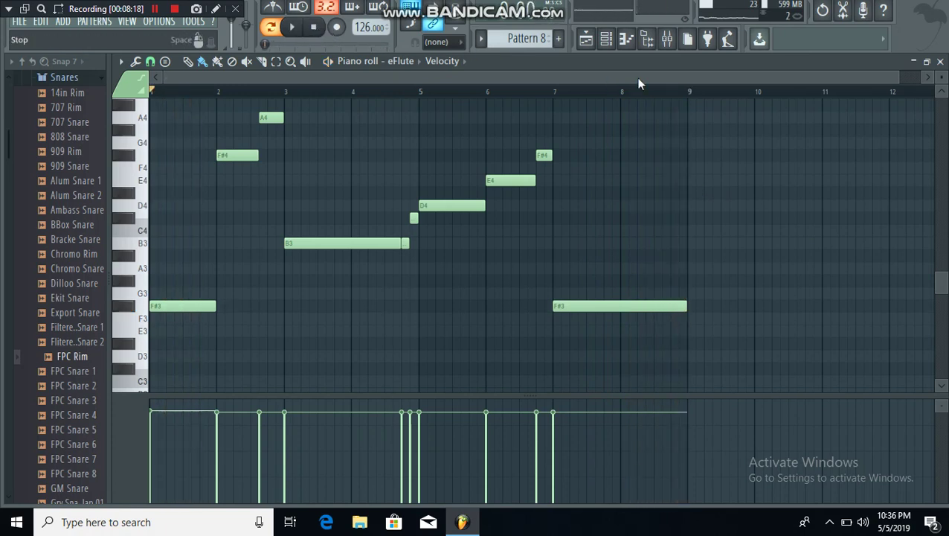
# Step: Switch to Pattern 9, show the two AUD-20180820-WA0004_3 notes in the piano roll and play the pattern
pyautogui.click(617, 45)
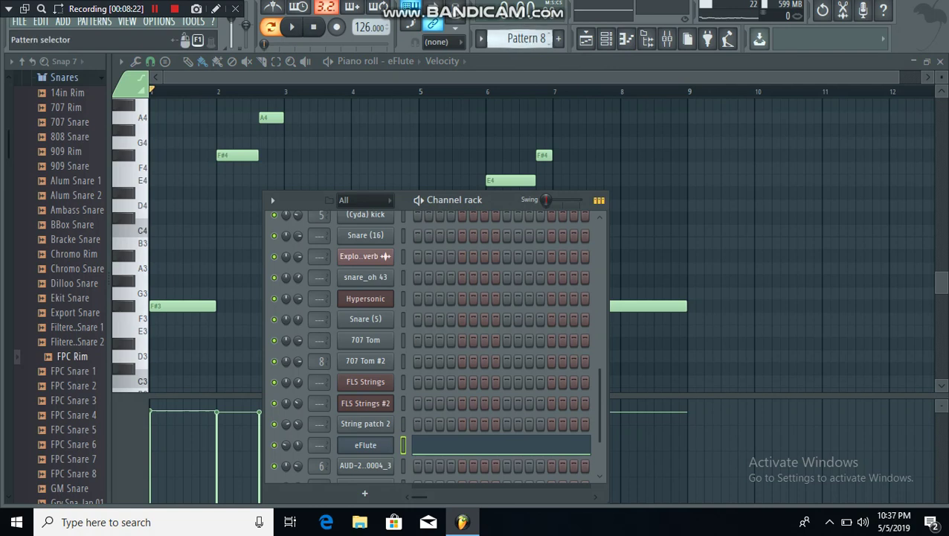
pyautogui.scroll(-1, 527, 39)
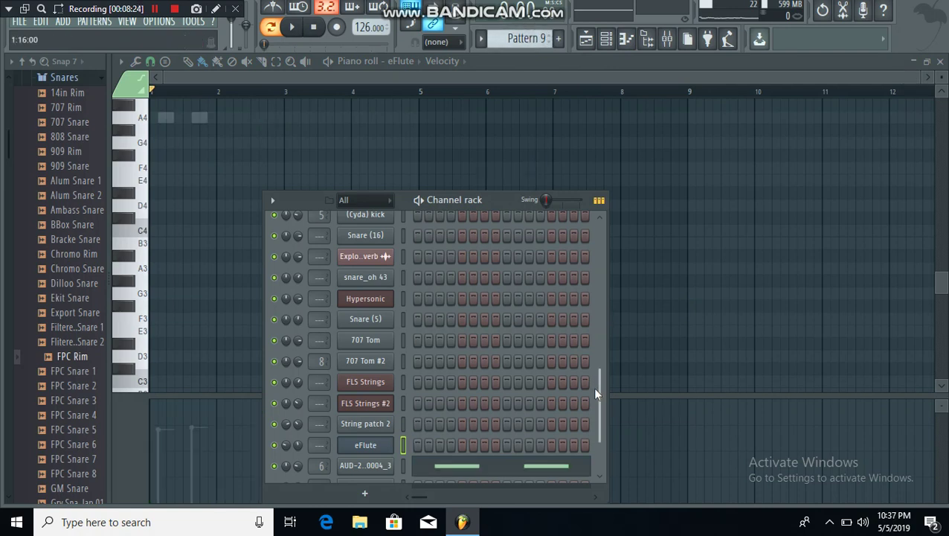
pyautogui.scroll(-1, 580, 435)
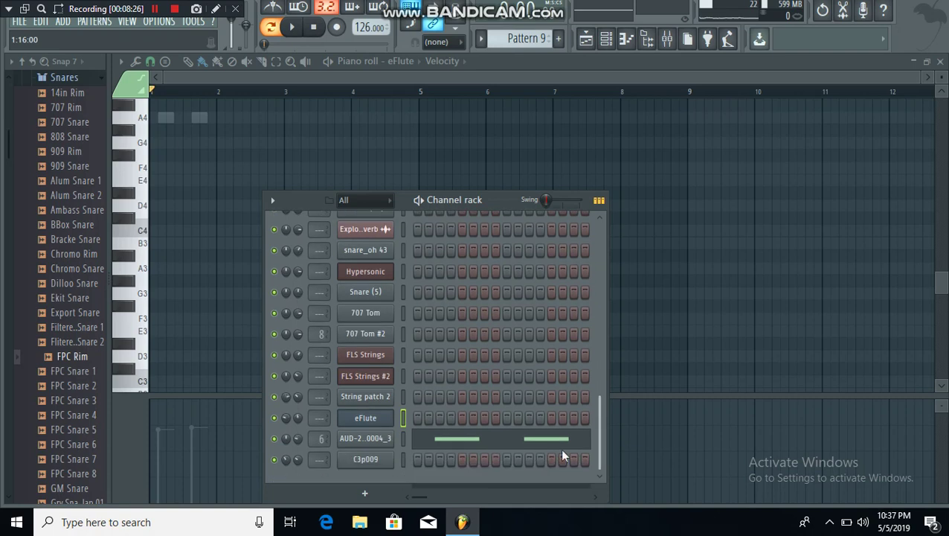
pyautogui.click(537, 446)
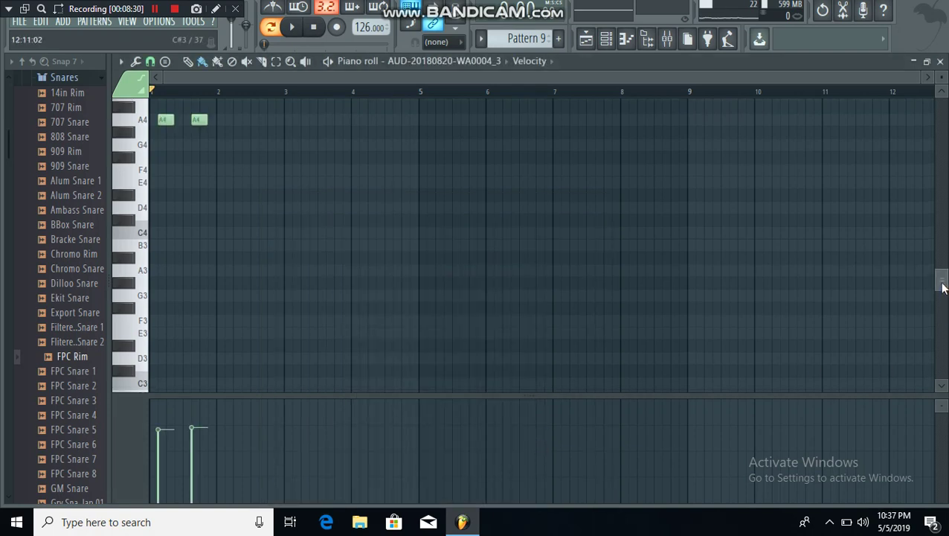
pyautogui.moveTo(943, 289); pyautogui.dragTo(943, 275)
pyautogui.press('space')
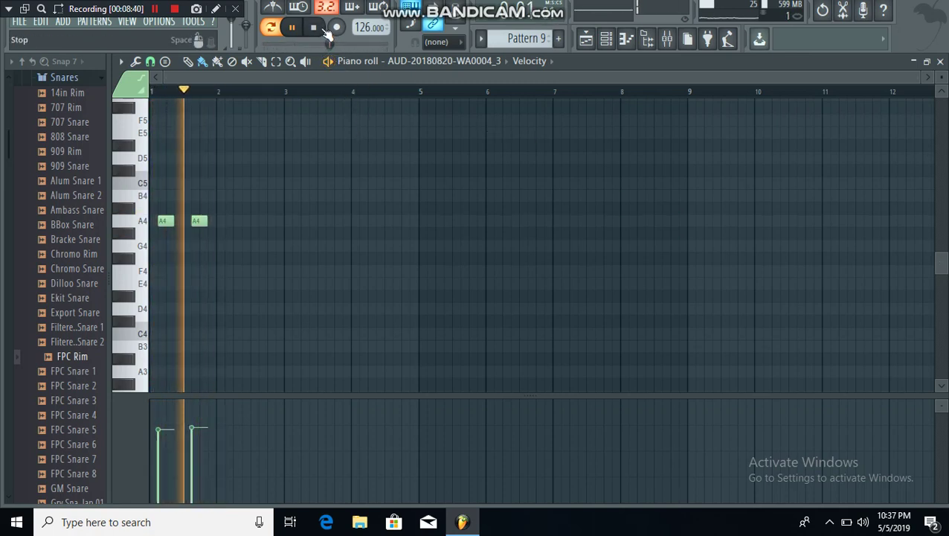
# Step: Switch to Pattern 10, show the C3p009 notes in the piano roll, play the pattern and return to the channel rack
pyautogui.click(616, 42)
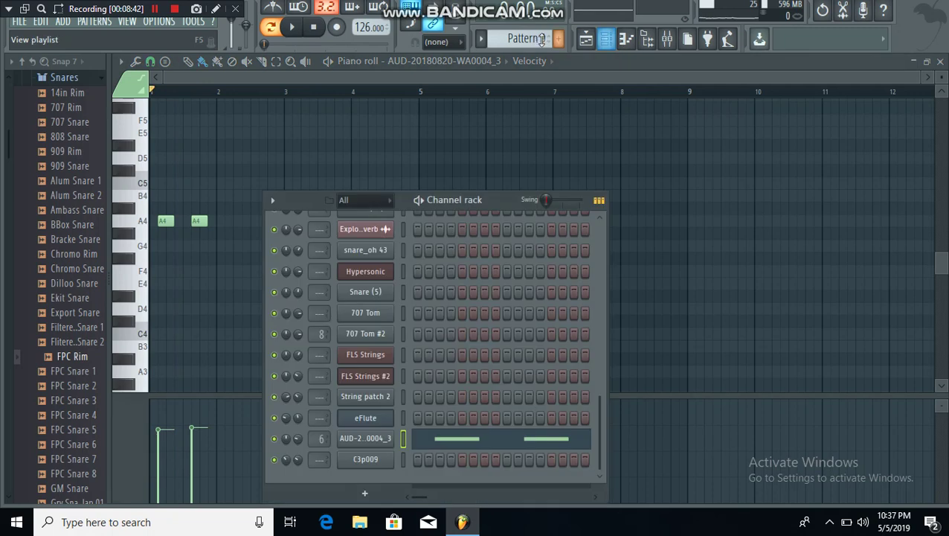
pyautogui.scroll(-1, 525, 37)
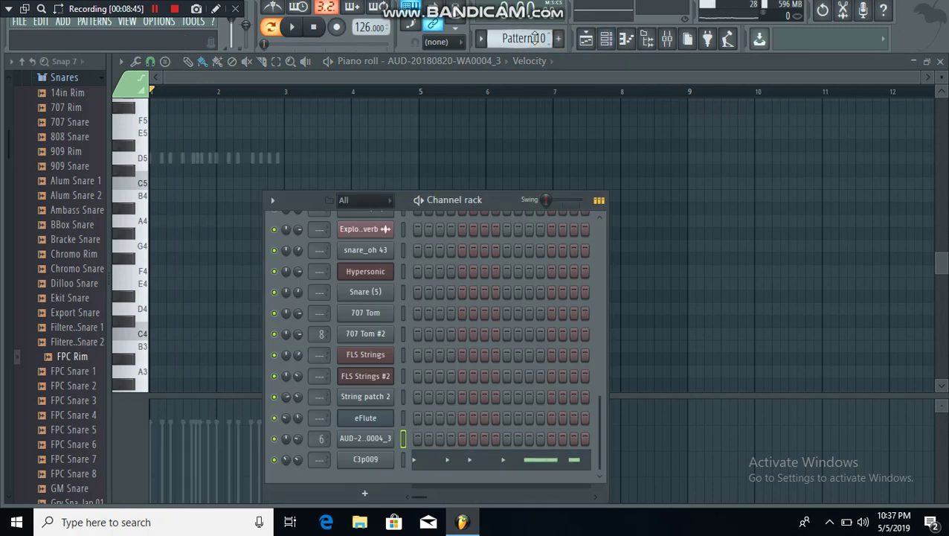
pyautogui.click(497, 463)
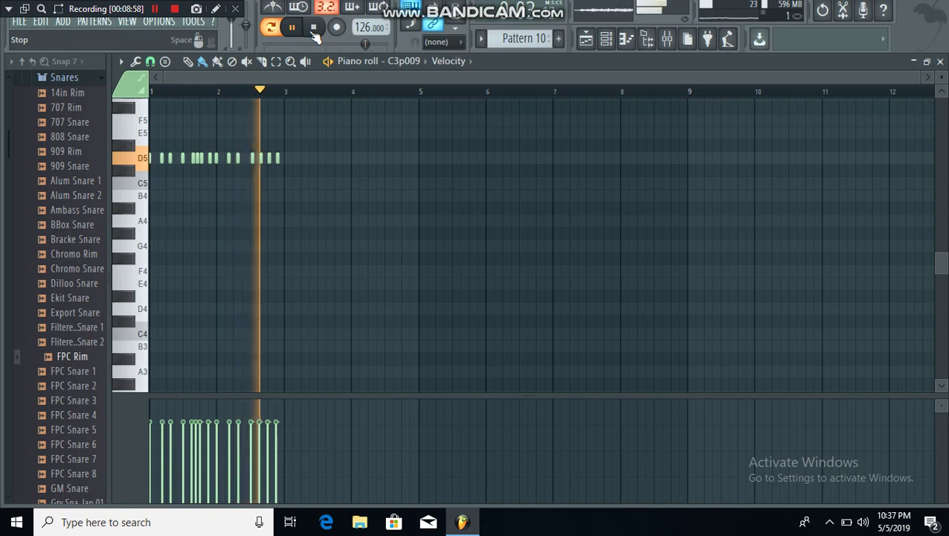
pyautogui.click(610, 42)
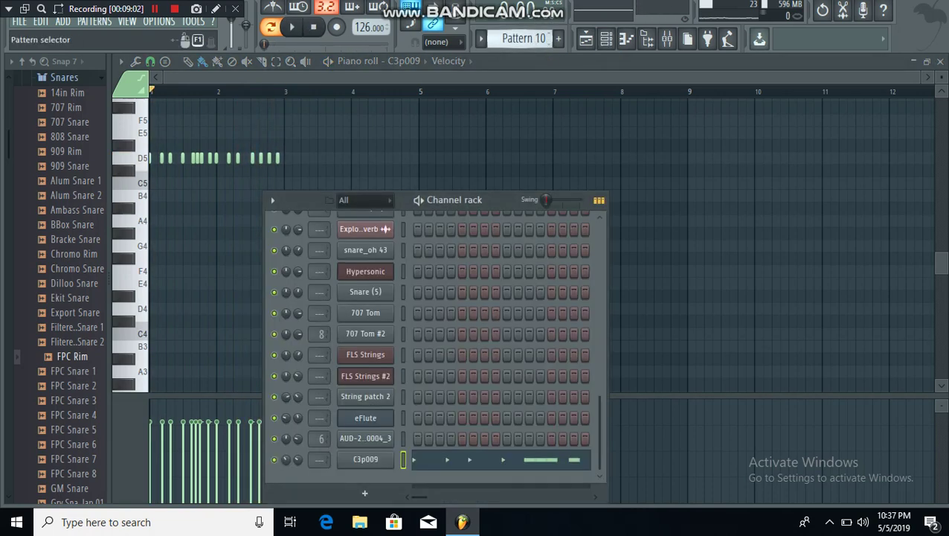
# Step: Switch to Pattern 11, show the full 707 Tom #2 notes in the piano roll, play the pattern and return to the channel rack
pyautogui.scroll(-1, 532, 40)
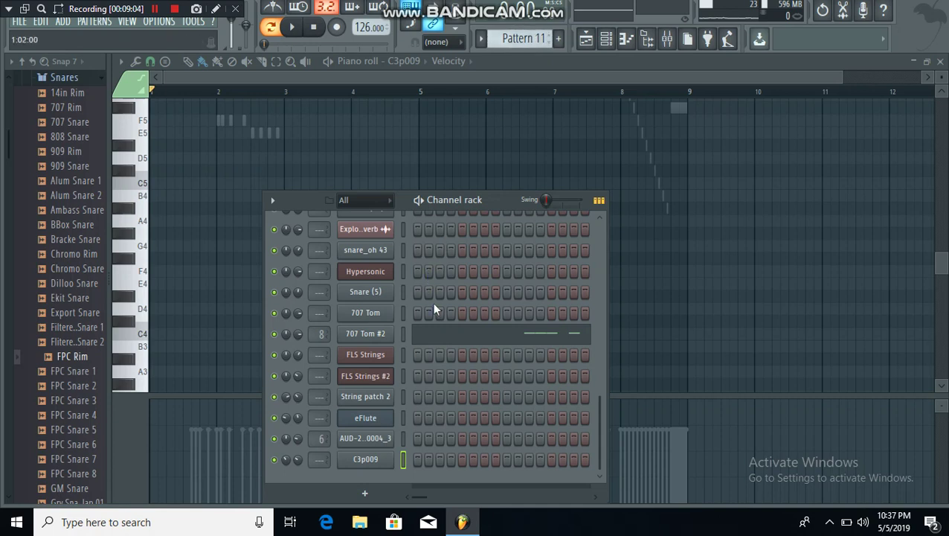
pyautogui.click(440, 338)
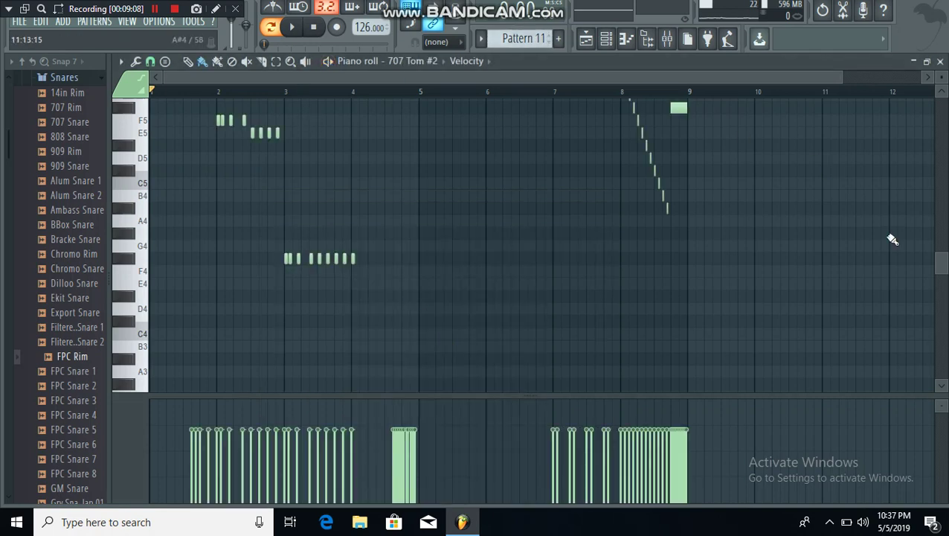
pyautogui.moveTo(938, 272); pyautogui.dragTo(940, 254)
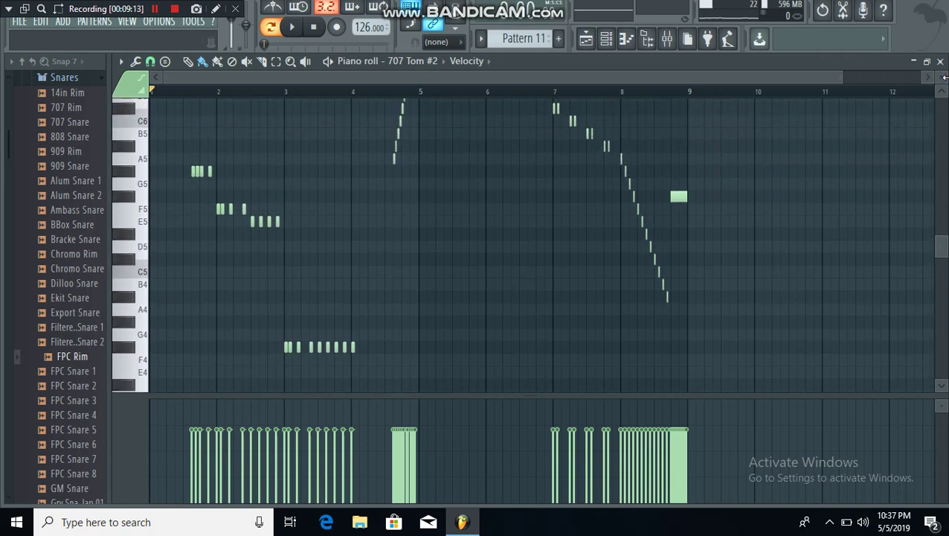
pyautogui.scroll(-2, 940, 249)
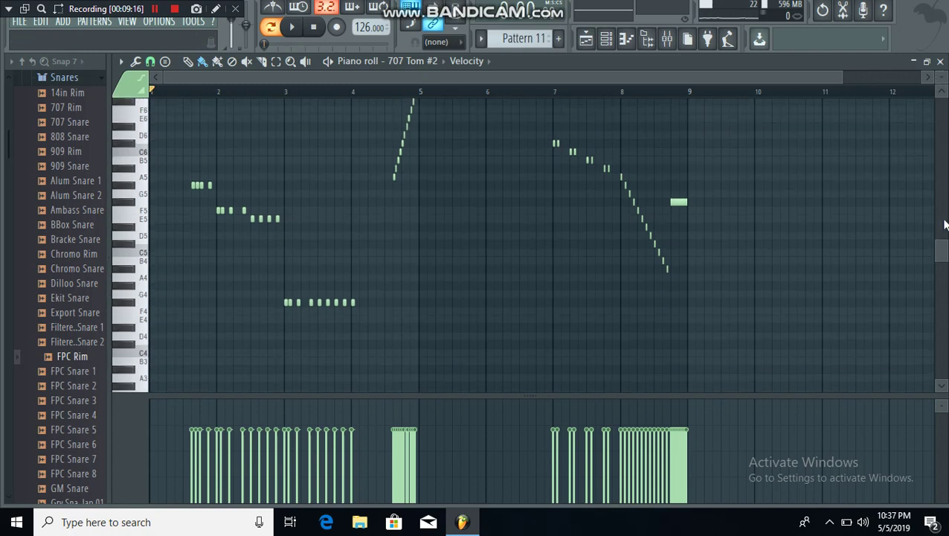
pyautogui.moveTo(941, 257); pyautogui.dragTo(941, 244)
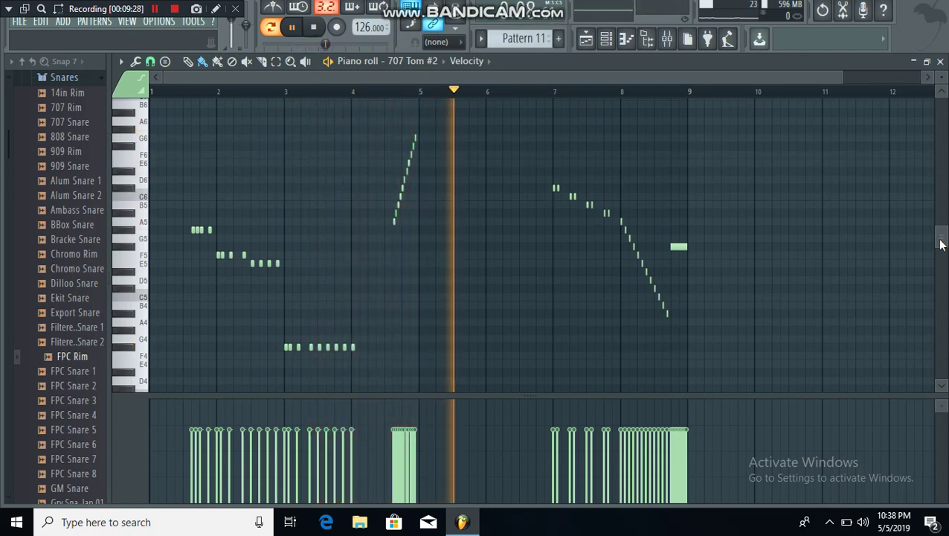
pyautogui.click(316, 28)
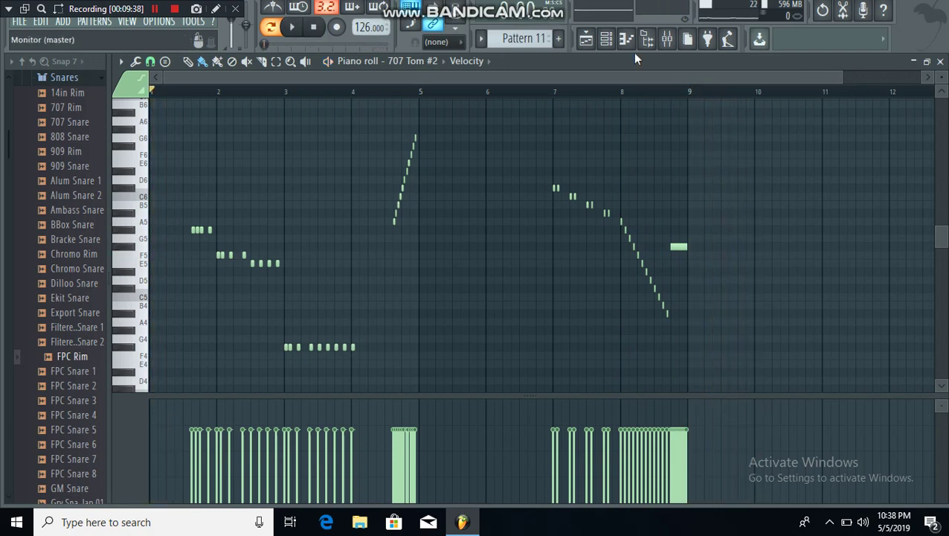
pyautogui.click(606, 39)
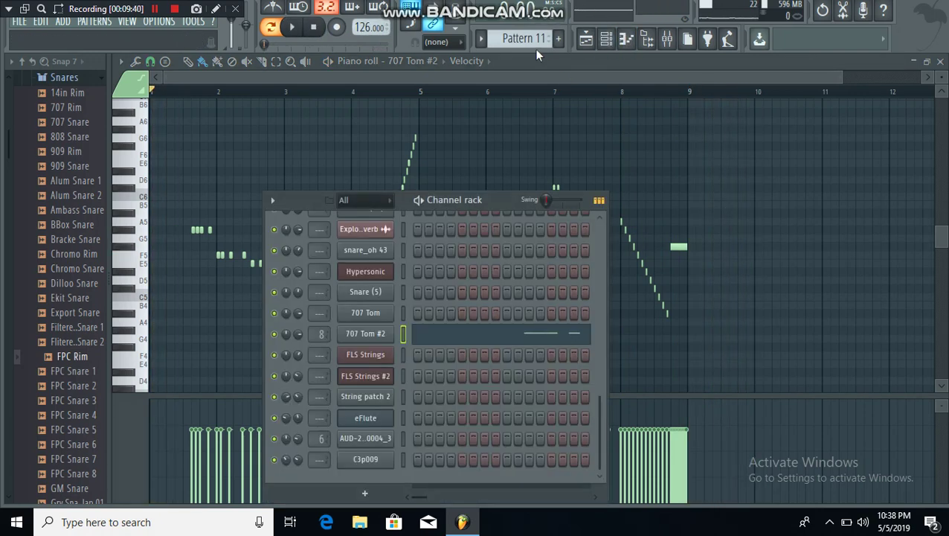
# Step: Switch to Pattern 14, play it and show its full run of 707 Tom #2 notes in the piano roll
pyautogui.hotkey('ctrl', 'z')
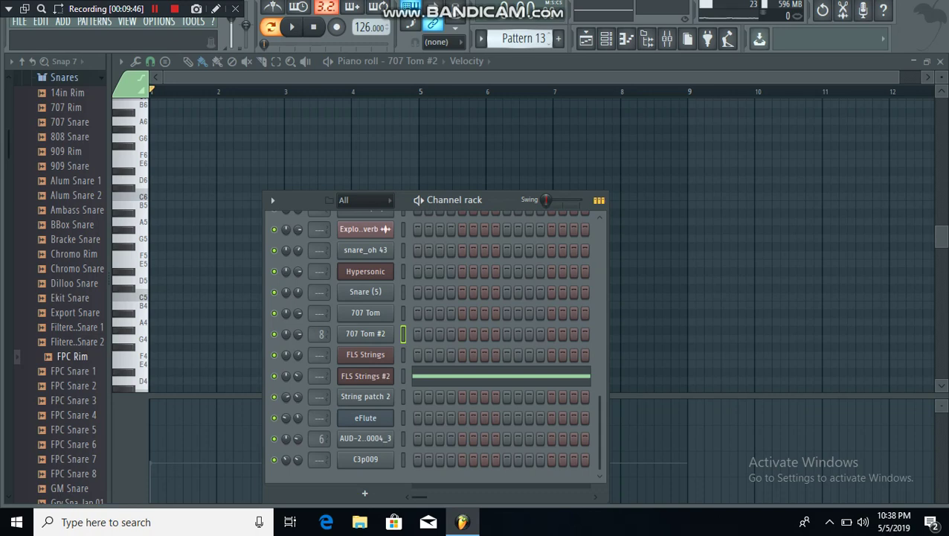
pyautogui.hotkey('ctrl', 'z')
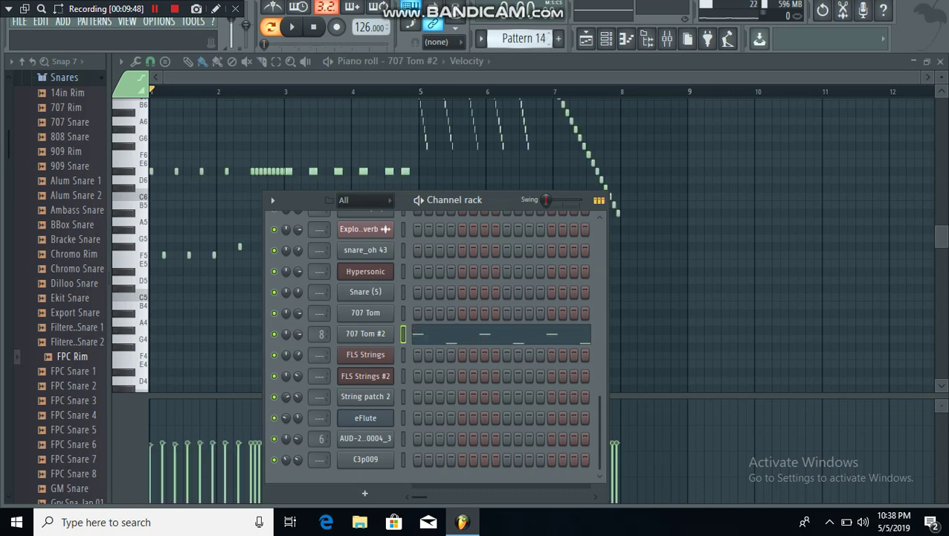
pyautogui.press('F5')
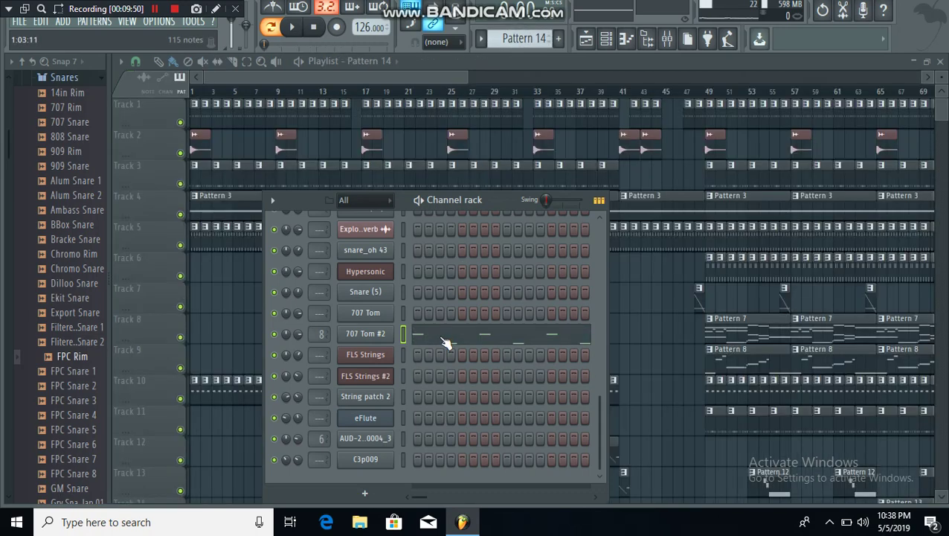
pyautogui.click(445, 343)
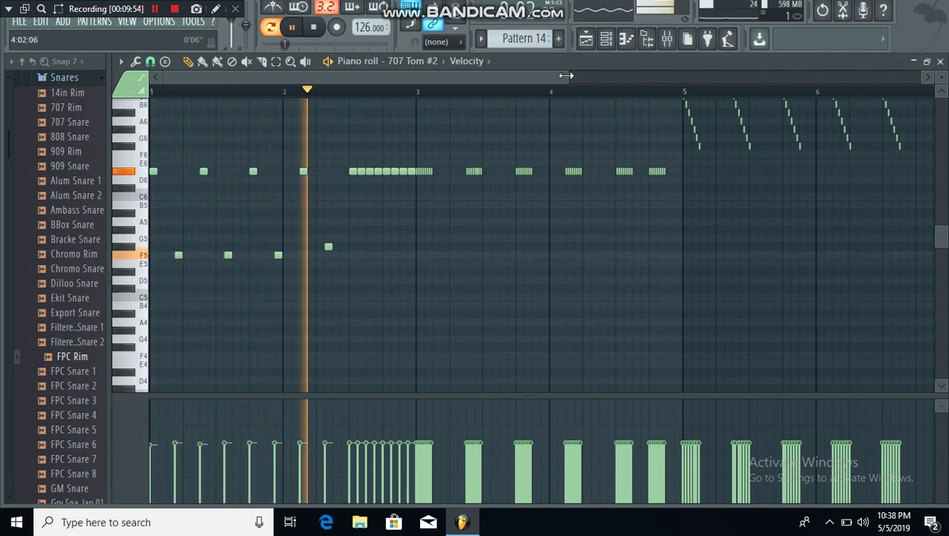
pyautogui.moveTo(567, 75); pyautogui.dragTo(722, 75)
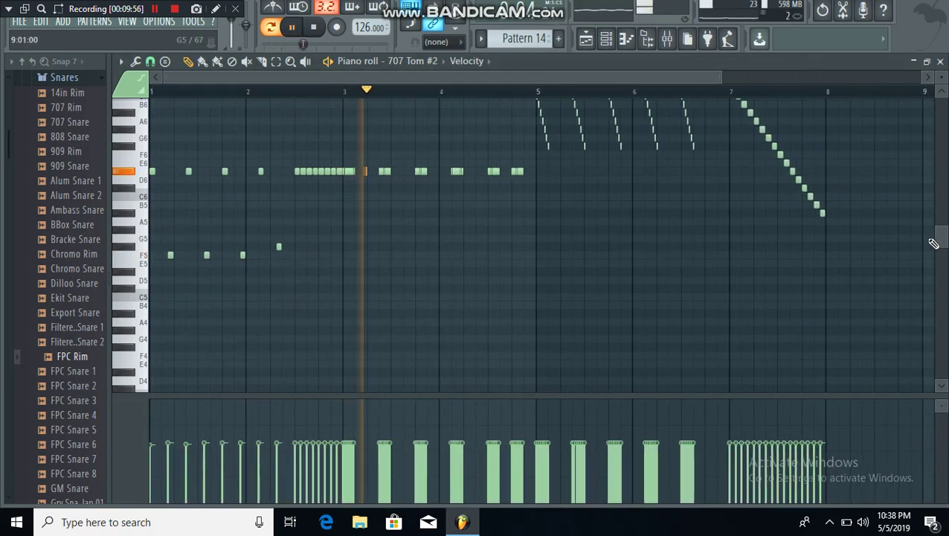